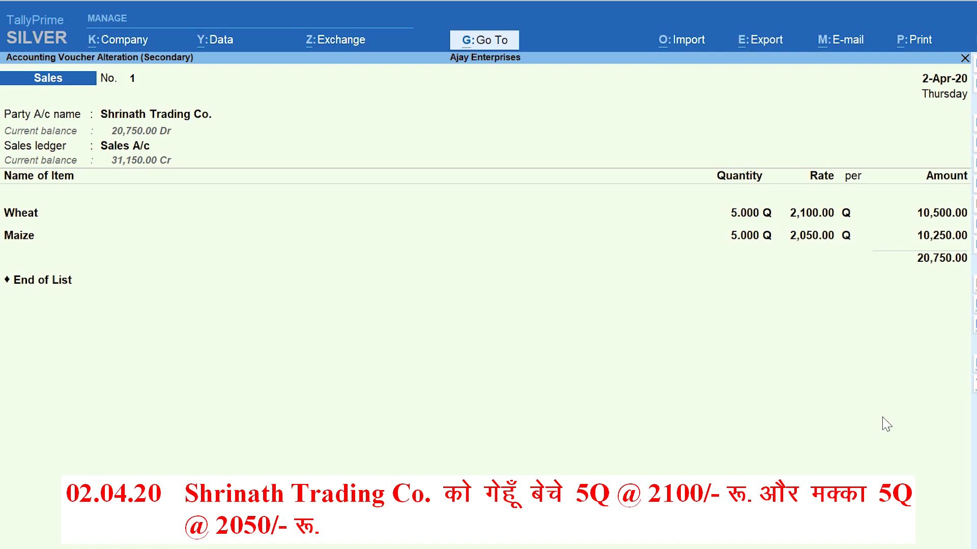
# - Go through the bill-wise details of the 2-Apr-20 Shrinath Trading Co. sales voucher, keeping New Ref 1 with 10 credit days
pyautogui.press('Return')
pyautogui.press('Return')
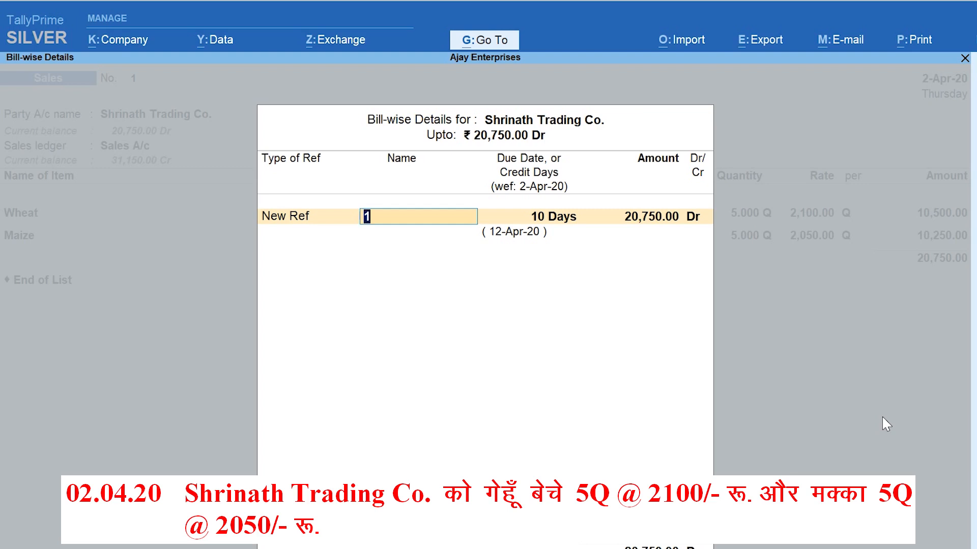
pyautogui.press('Return')
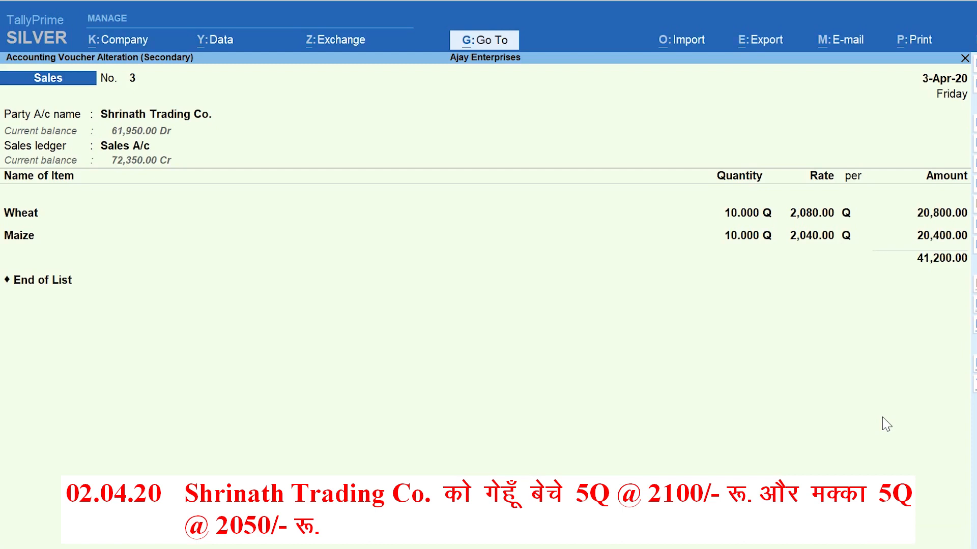
# - Go through the bill-wise details of the 3-Apr-20 Shrinath Trading Co. sales voucher, keeping its New Ref with 10 credit days
pyautogui.press('Return')
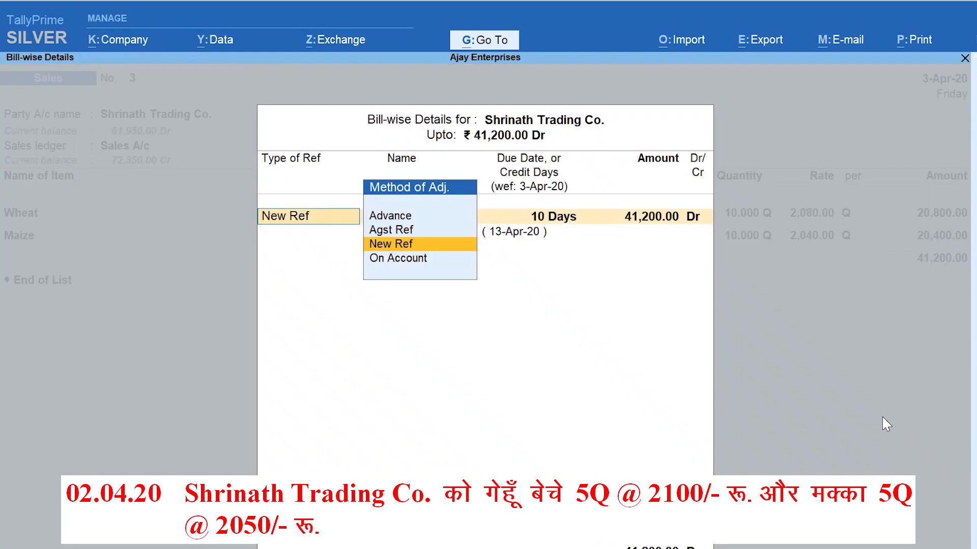
pyautogui.press('Return')
pyautogui.hotkey('ctrl', 'a')
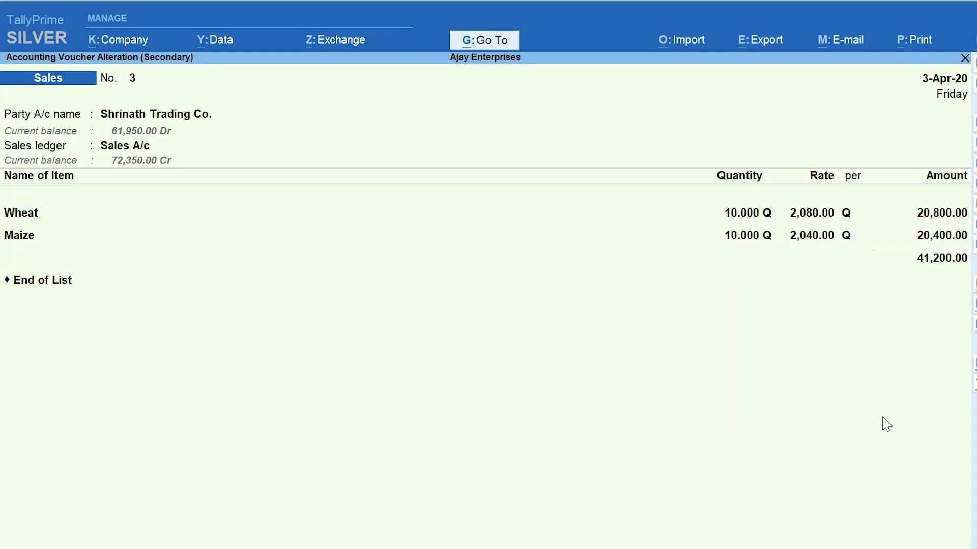
# - Start a new sales voucher and set its date to 15-May-20
pyautogui.hotkey('alt', 'a')
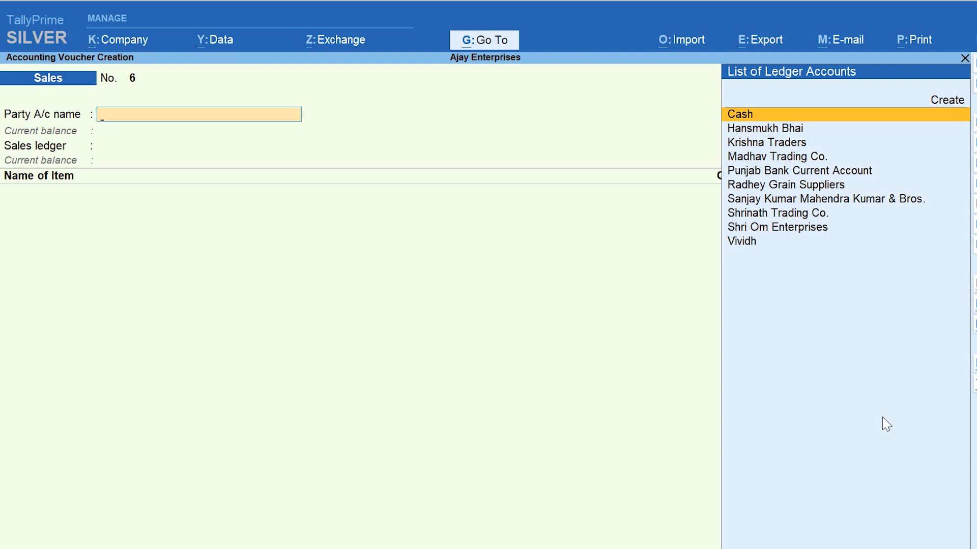
pyautogui.press('F2')
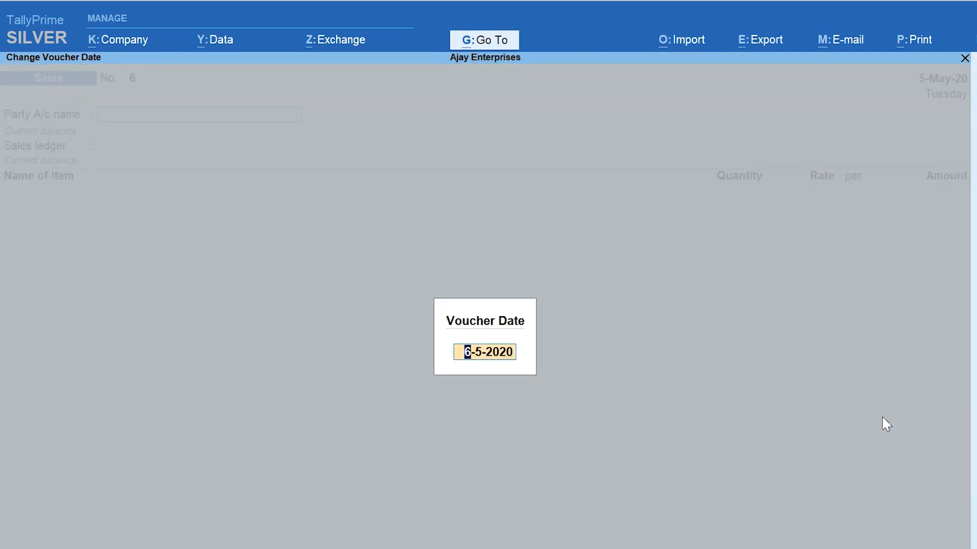
pyautogui.write('15')
pyautogui.press('Return')
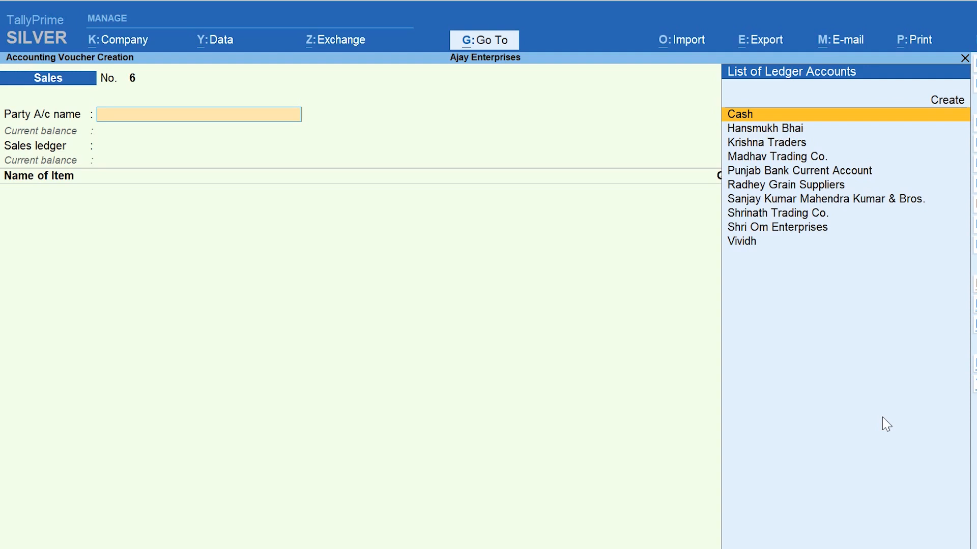
# - Choose Shrinath Trading Co. as the party account to check whether it has overdue bills on this date
pyautogui.press('Down')
pyautogui.press('Down')
pyautogui.press('Down')
pyautogui.press('Down')
pyautogui.press('Down')
pyautogui.press('Down')
pyautogui.press('Down')
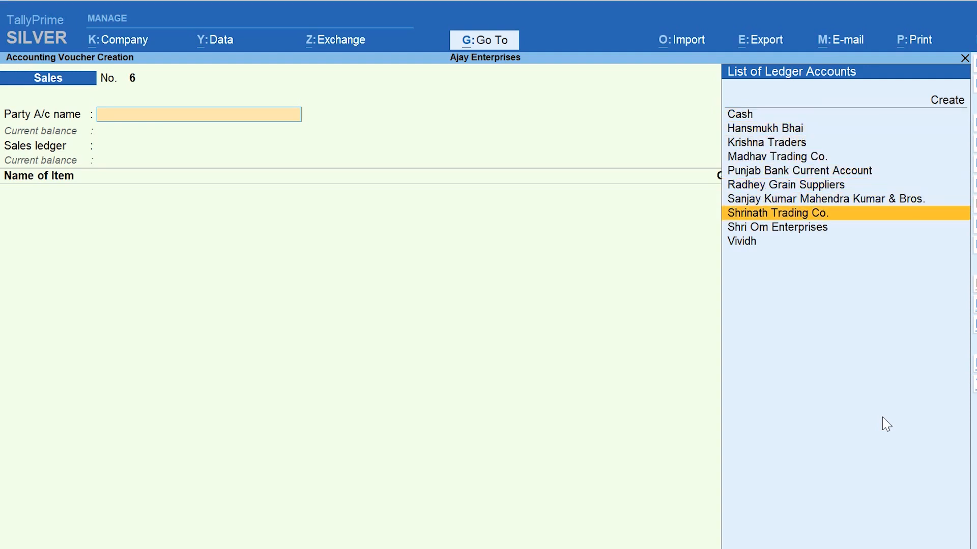
pyautogui.press('Return')
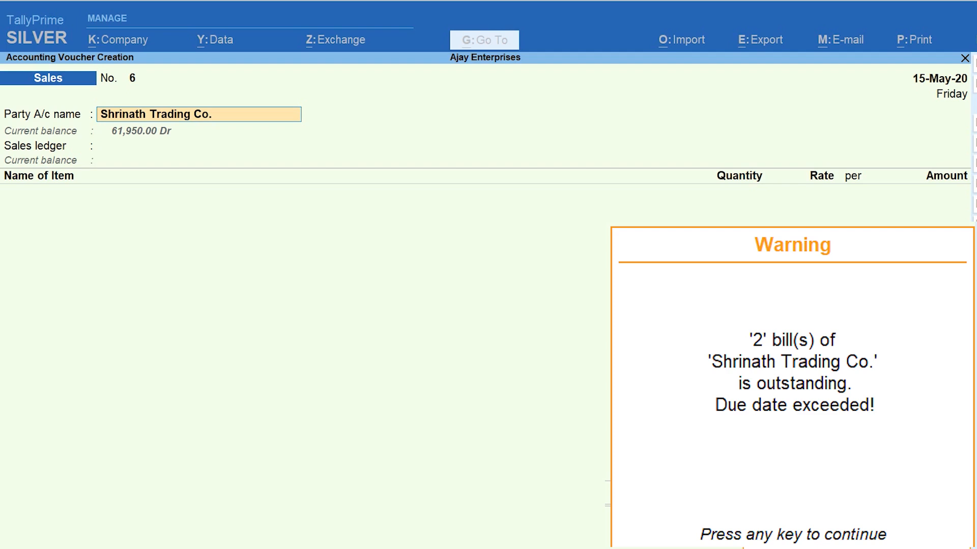
pyautogui.press('Return')
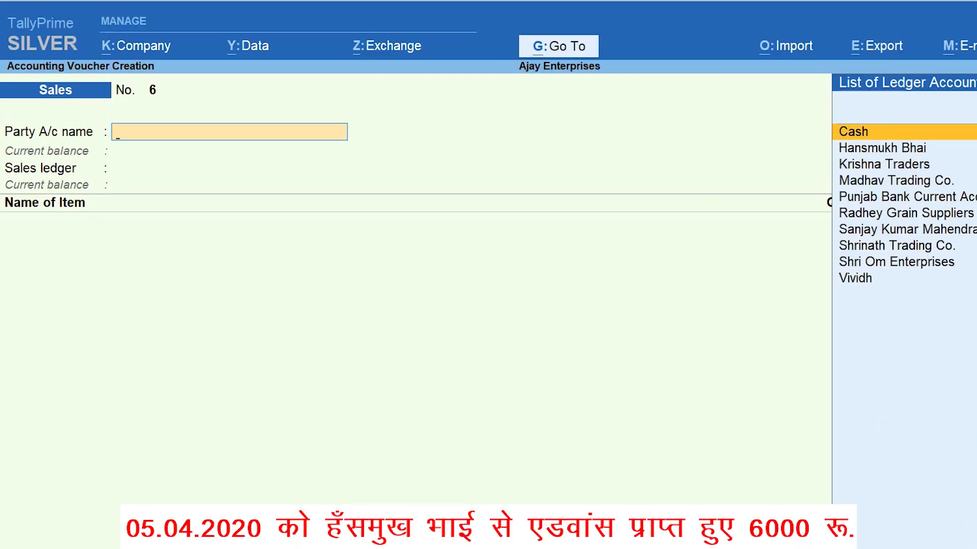
# - Change the voucher date to 5-Apr-20 and switch to a receipt voucher
pyautogui.press('F2')
pyautogui.write('5.4')
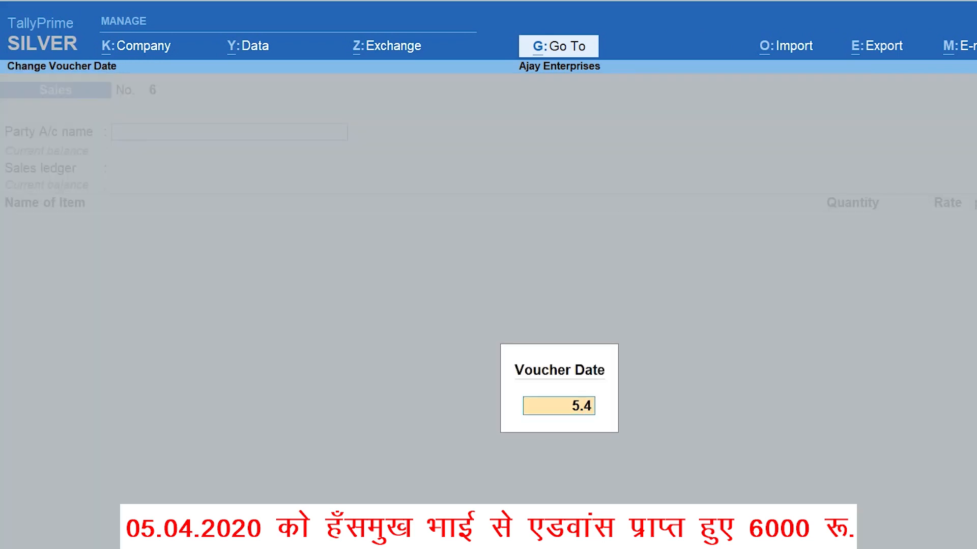
pyautogui.press('Return')
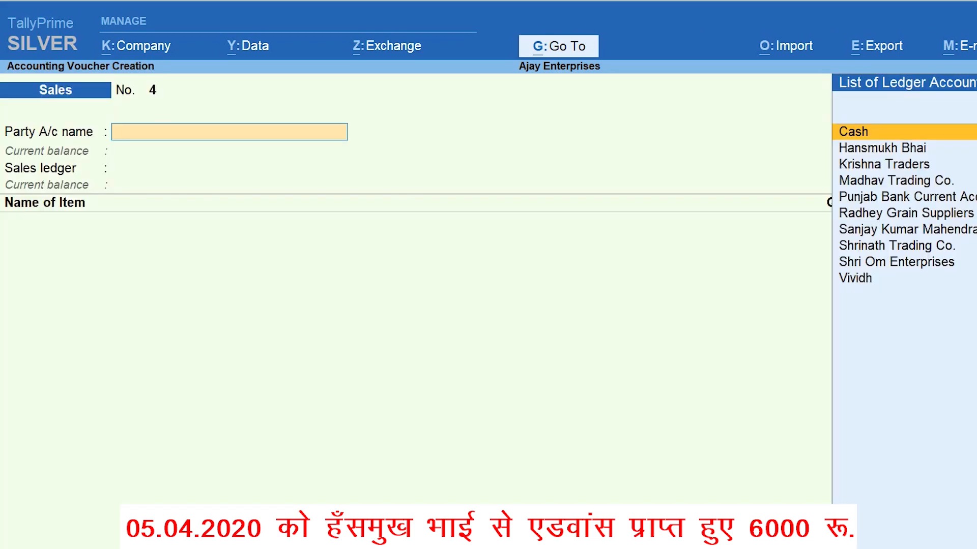
pyautogui.press('F6')
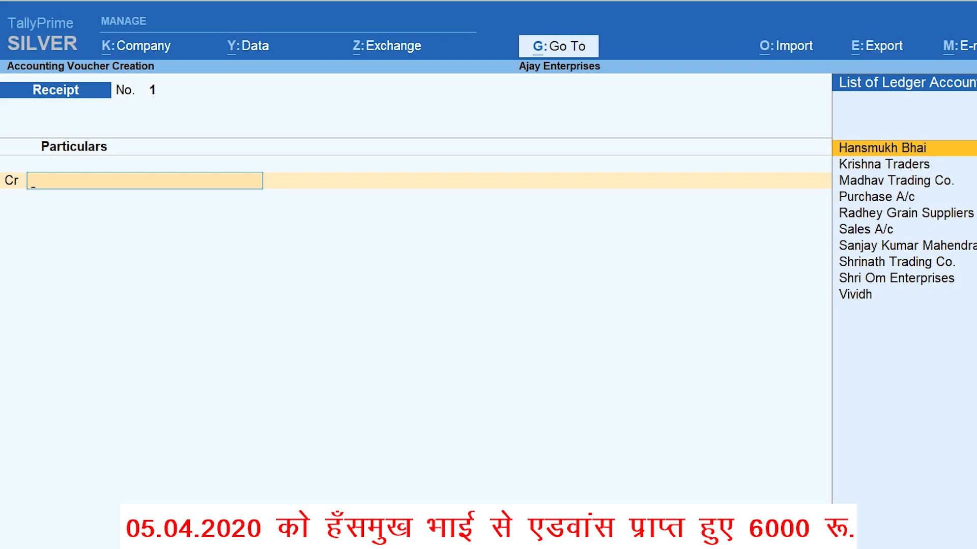
# - Credit the first listed customer's ledger with an Advance reference named Adv.01, keeping 5 credit days
pyautogui.press('Return')
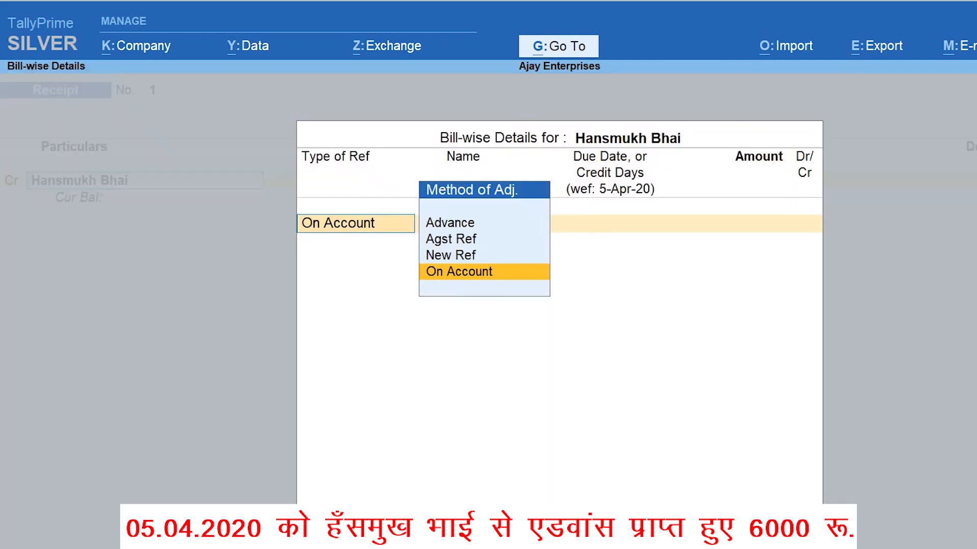
pyautogui.press('Up')
pyautogui.press('Up')
pyautogui.press('Up')
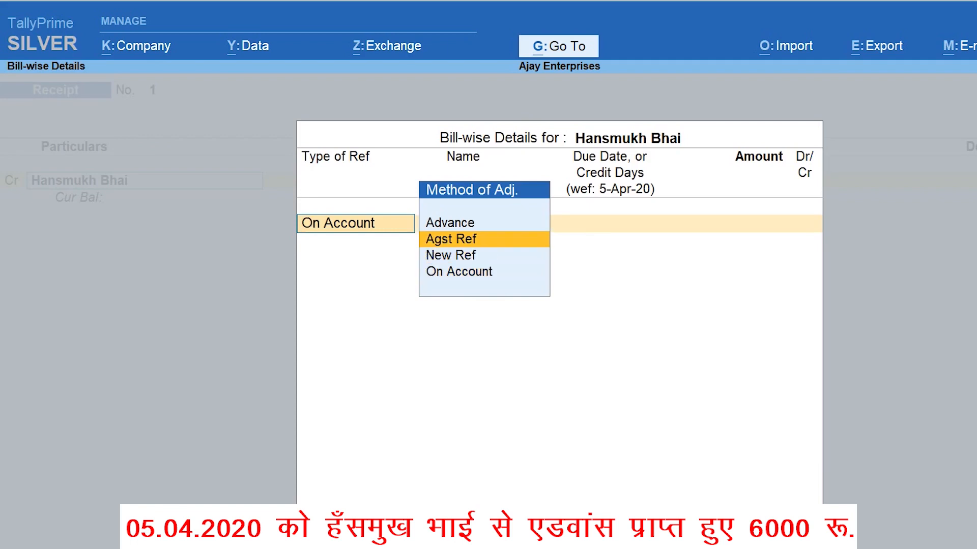
pyautogui.press('Return')
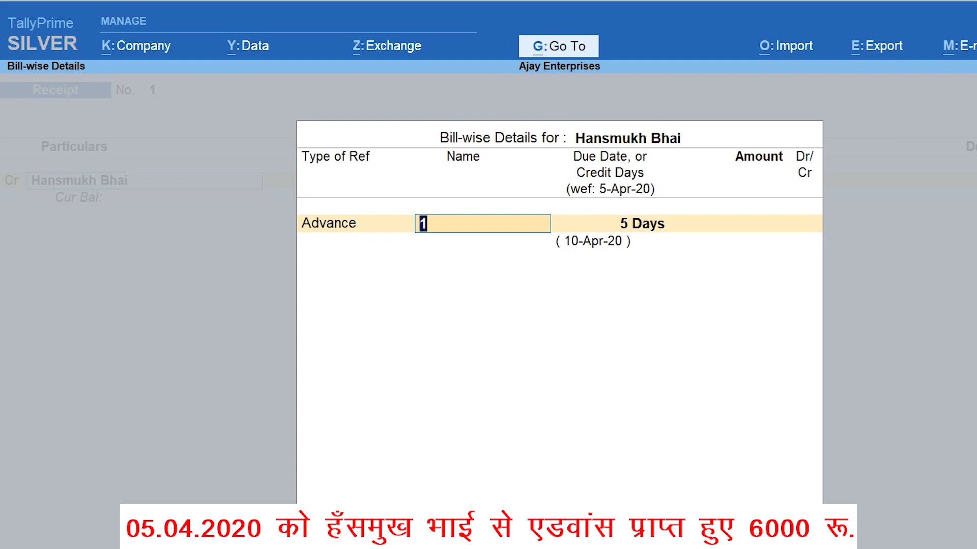
pyautogui.write('Adv.01')
pyautogui.press('Return')
pyautogui.press('Return')
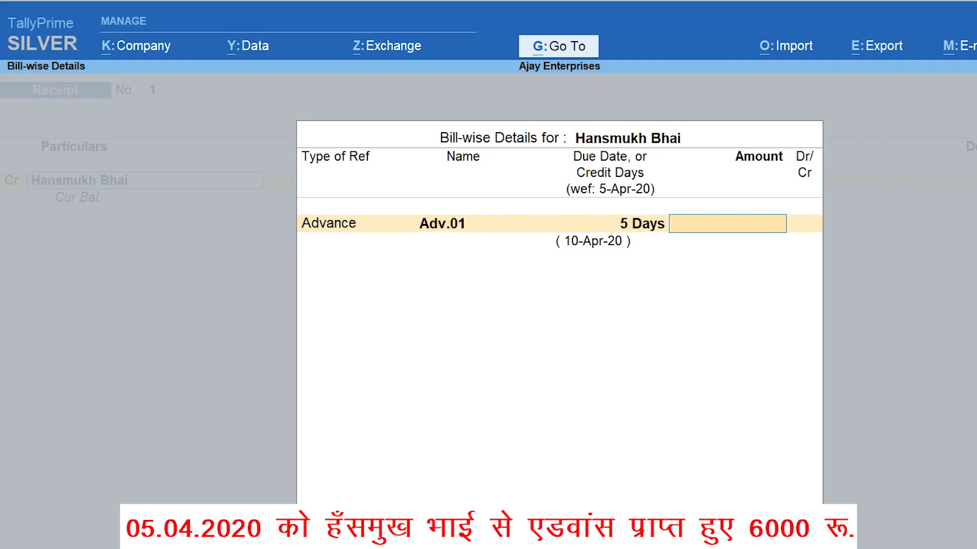
# - Enter the advance amount of 6000 against Cash and save the receipt voucher
pyautogui.write('6000')
pyautogui.press('Return')
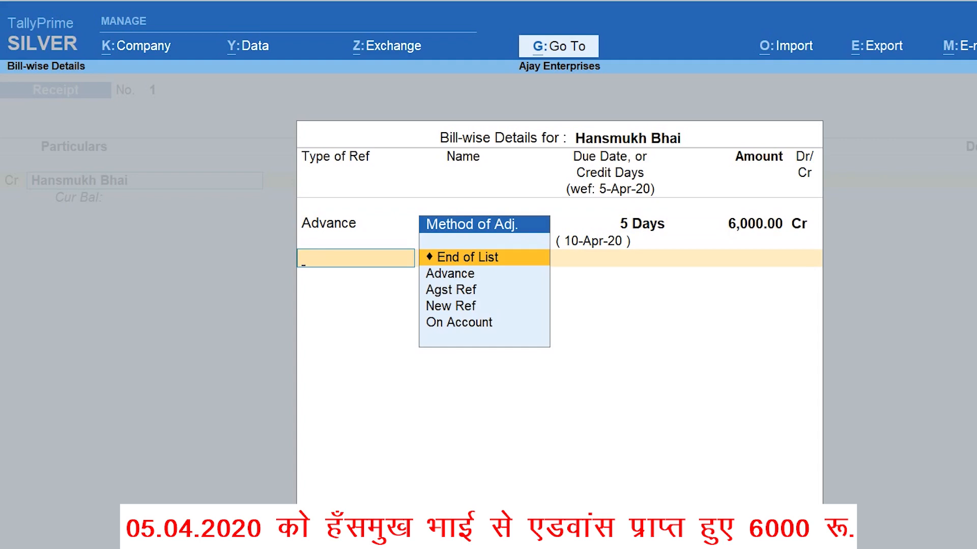
pyautogui.press('Return')
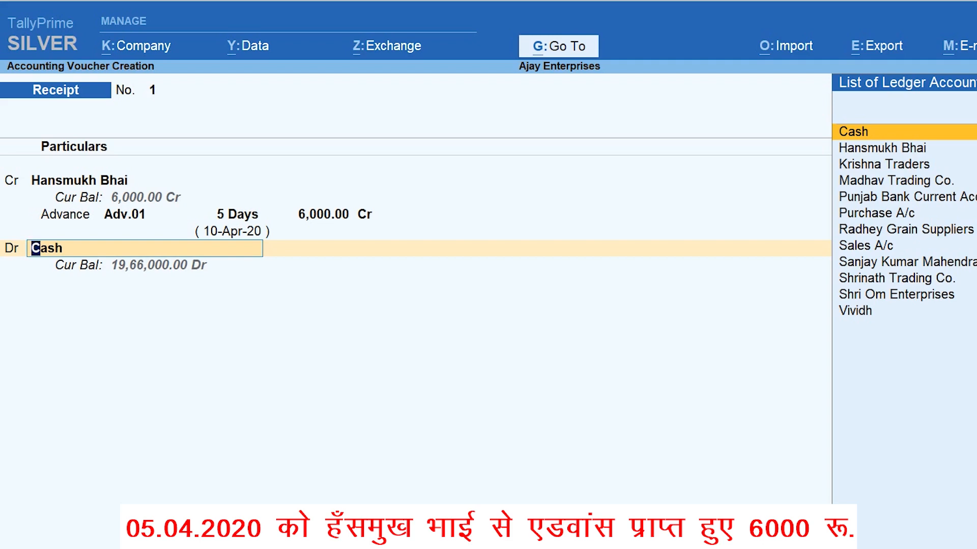
pyautogui.press('Return')
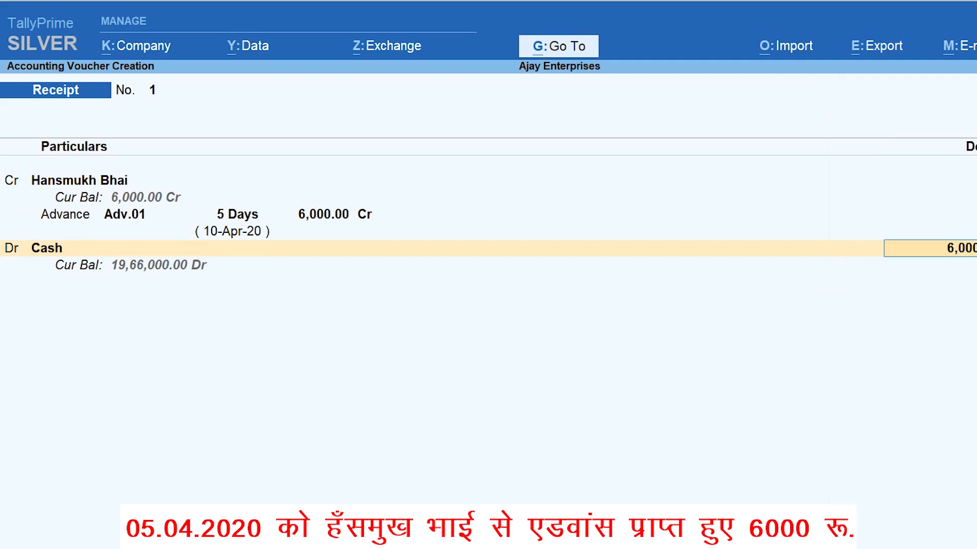
pyautogui.hotkey('ctrl', 'a')
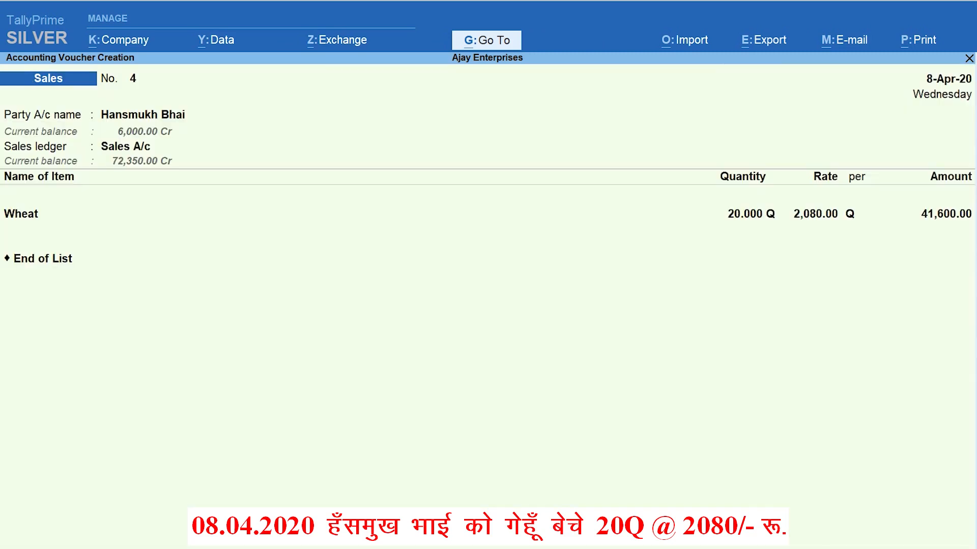
# - Save the 8-Apr-20 wheat sale with advance Adv.01 adjusted as Agst Ref and the remaining amount as New Ref
pyautogui.press('Return')
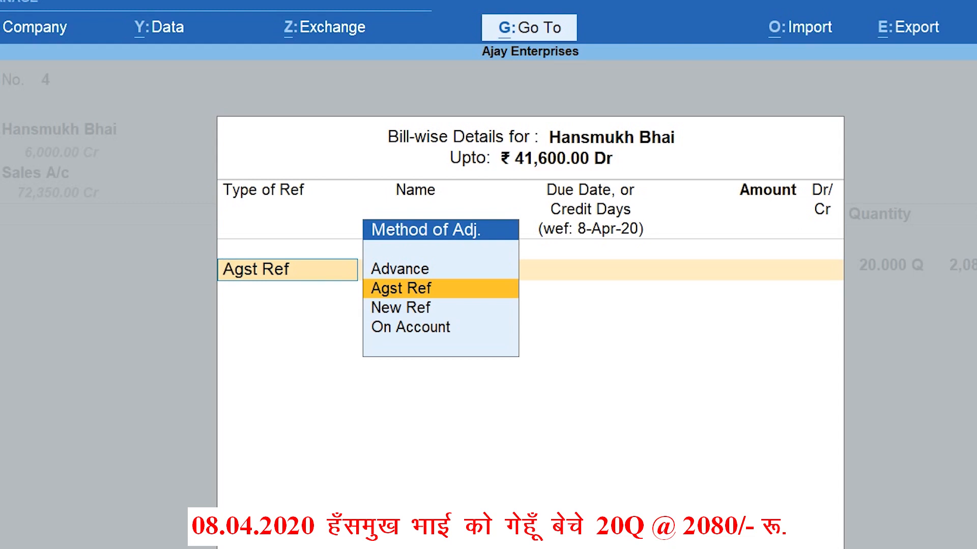
pyautogui.press('Return')
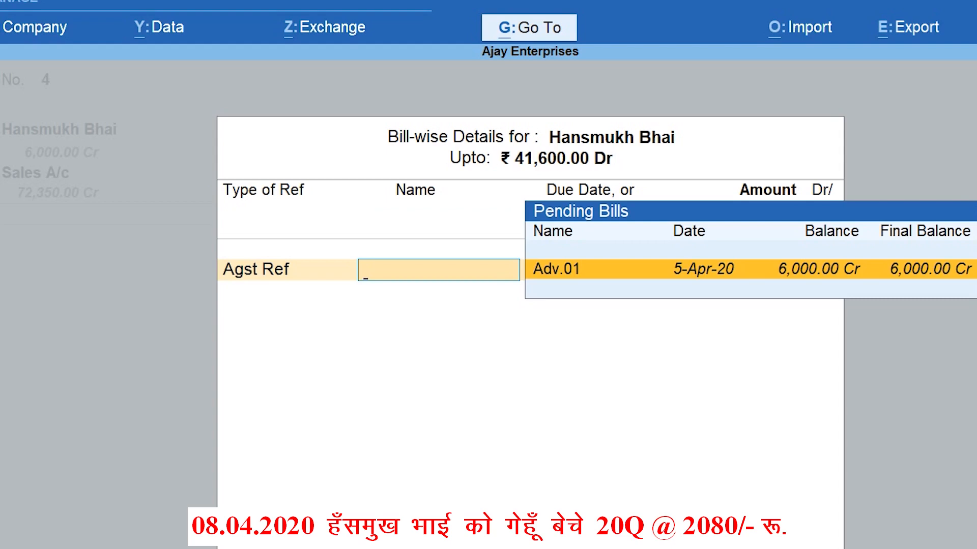
pyautogui.press('Return')
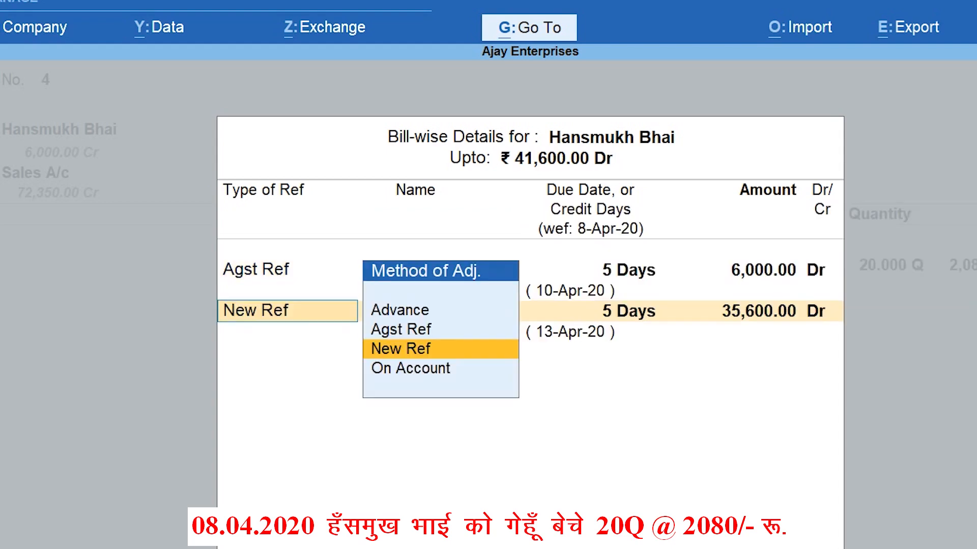
pyautogui.press('Return')
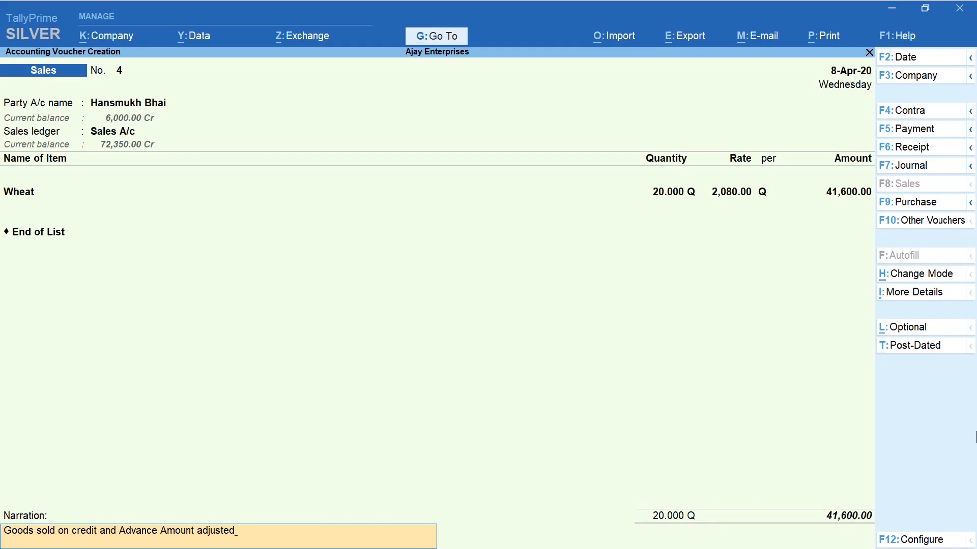
pyautogui.press('Return')
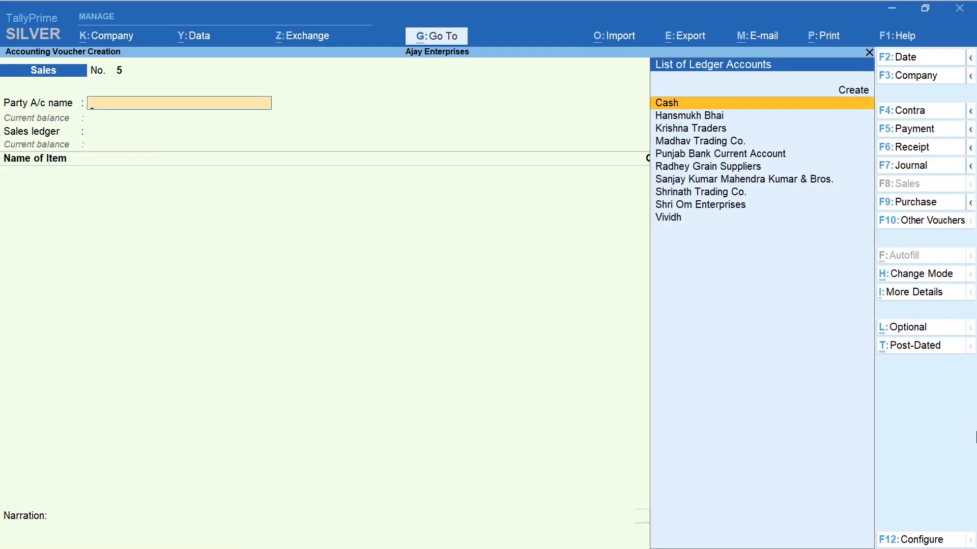
# - Leave voucher entry and open the Statements of Accounts reports
pyautogui.press('Escape')
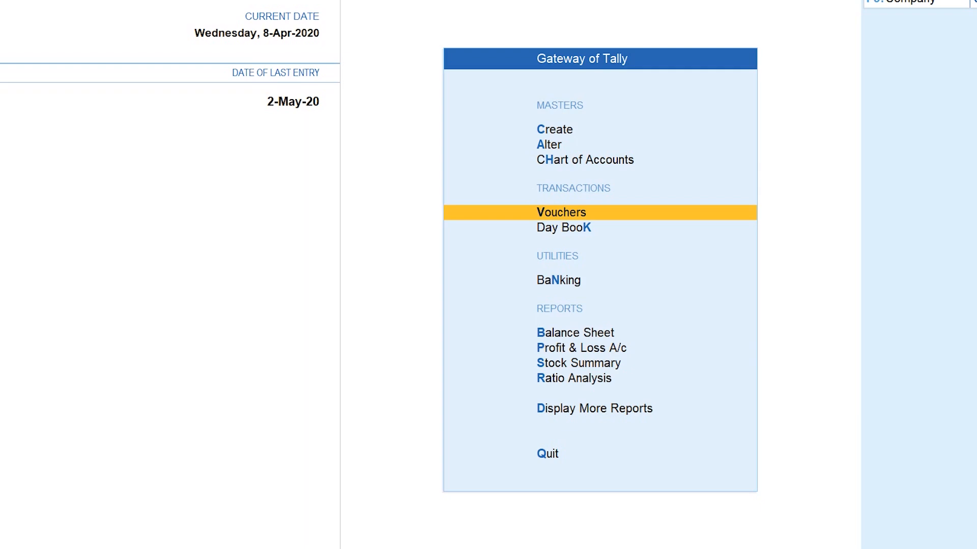
pyautogui.press('d')
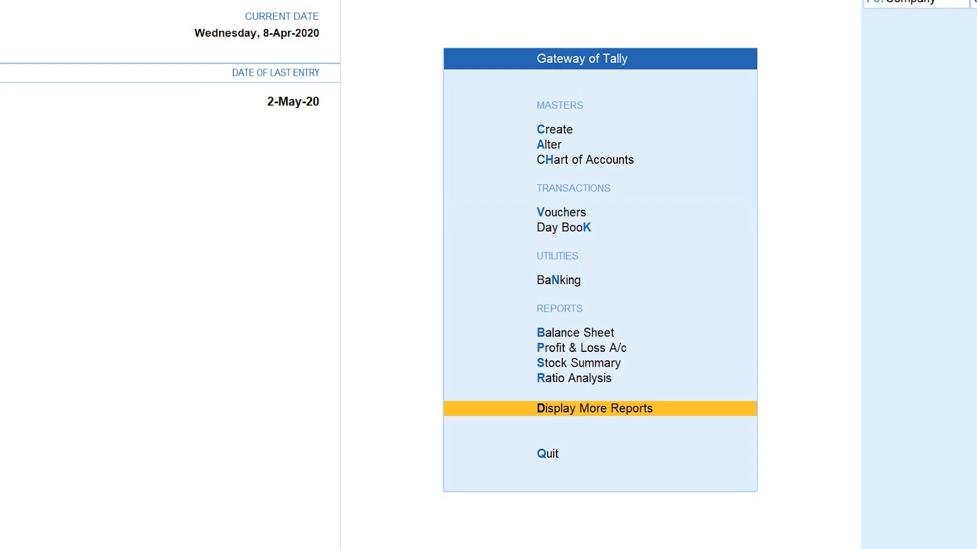
pyautogui.press('Return')
pyautogui.press('Down')
pyautogui.press('Down')
pyautogui.press('Down')
pyautogui.press('Down')
pyautogui.press('Down')
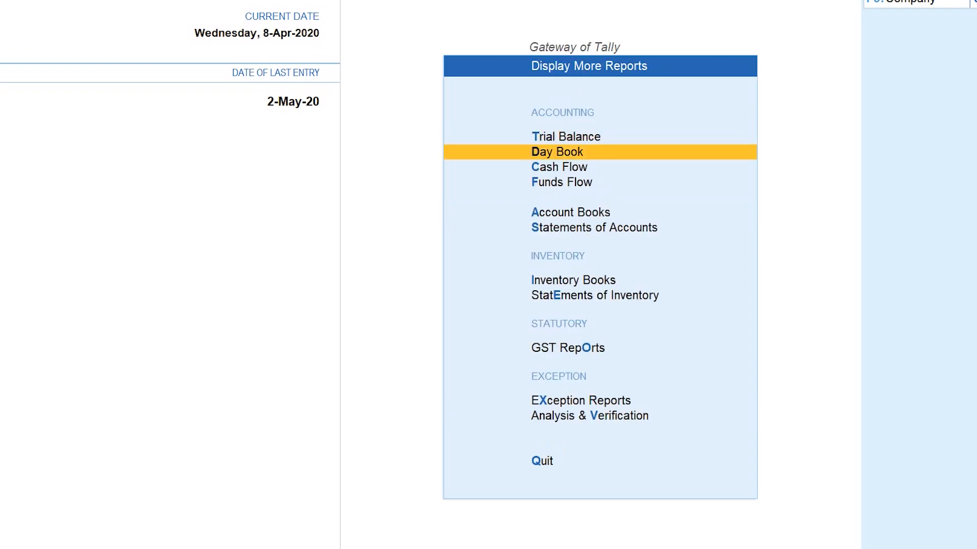
pyautogui.press('Return')
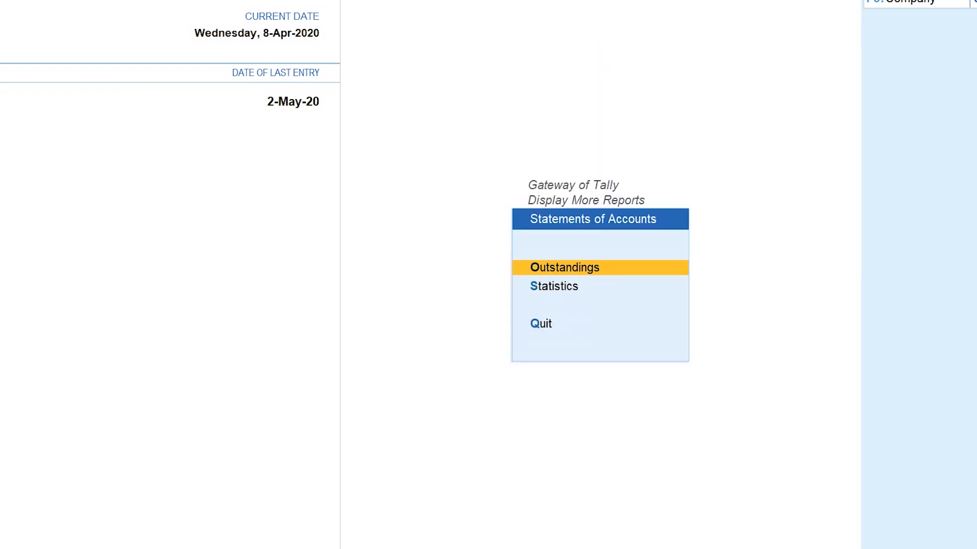
# - Open the ledger outstandings report for the customer who paid the advance
pyautogui.press('Return')
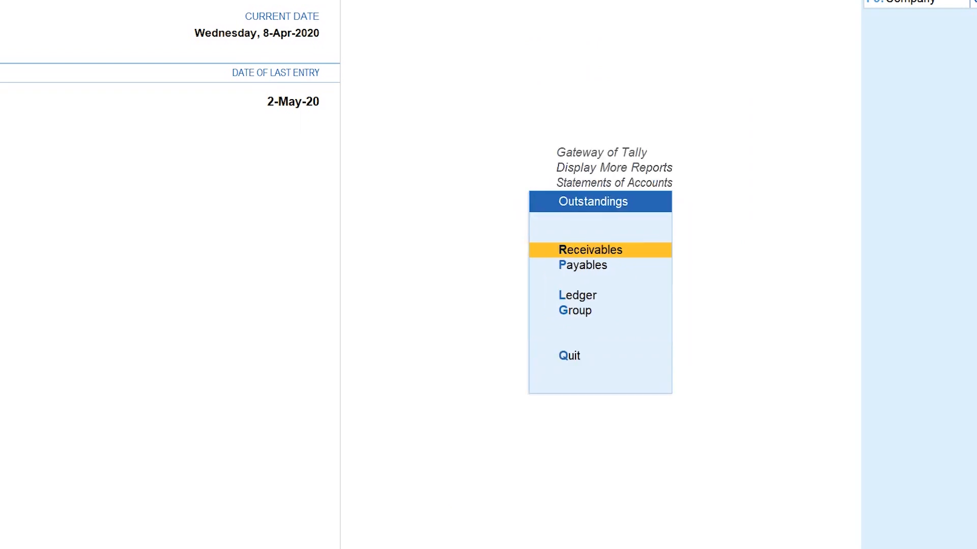
pyautogui.press('Down')
pyautogui.press('Down')
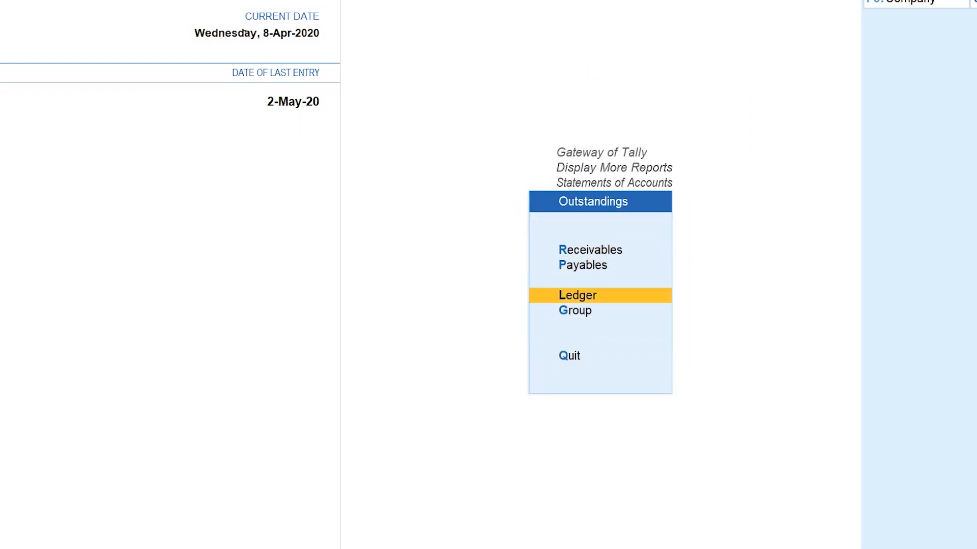
pyautogui.press('Return')
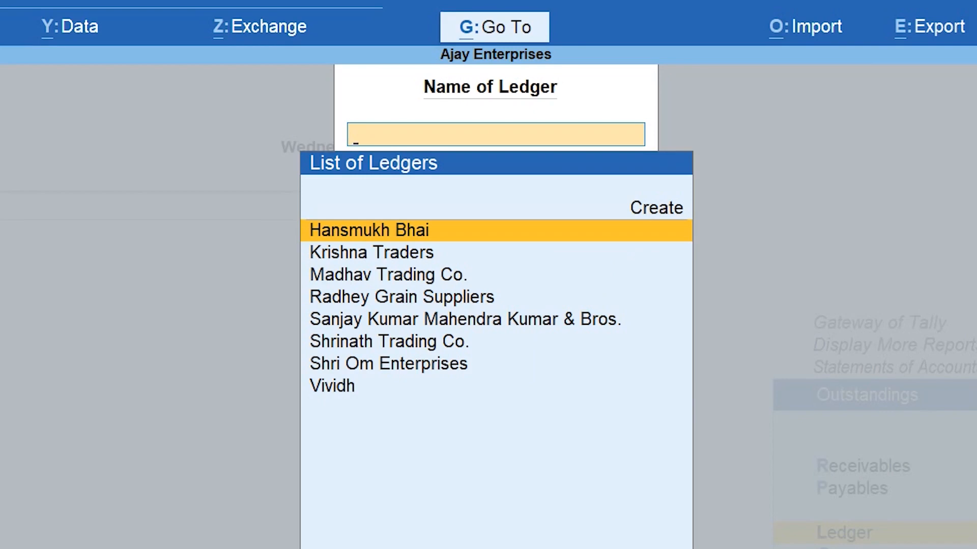
pyautogui.press('Return')
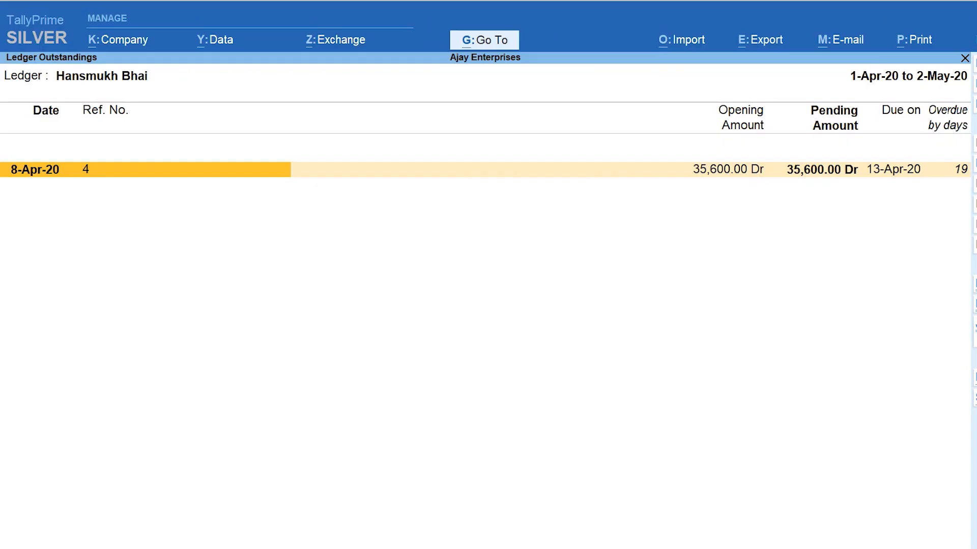
# - Set the customer's outstandings report to All Bills and review it with the detailed bill breakdown
pyautogui.press('ctrl')
pyautogui.hotkey('ctrl', 'b')
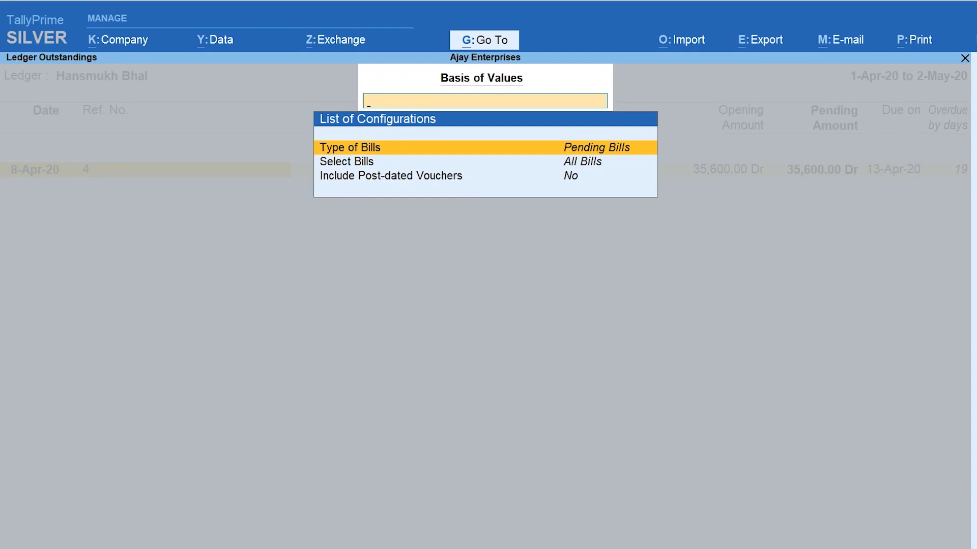
pyautogui.press('Return')
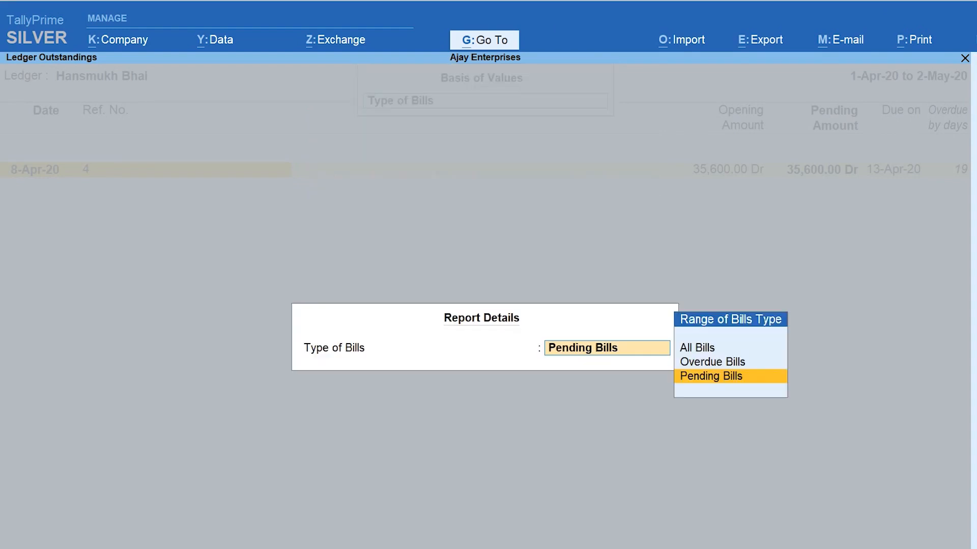
pyautogui.press('Up')
pyautogui.press('Up')
pyautogui.press('Return')
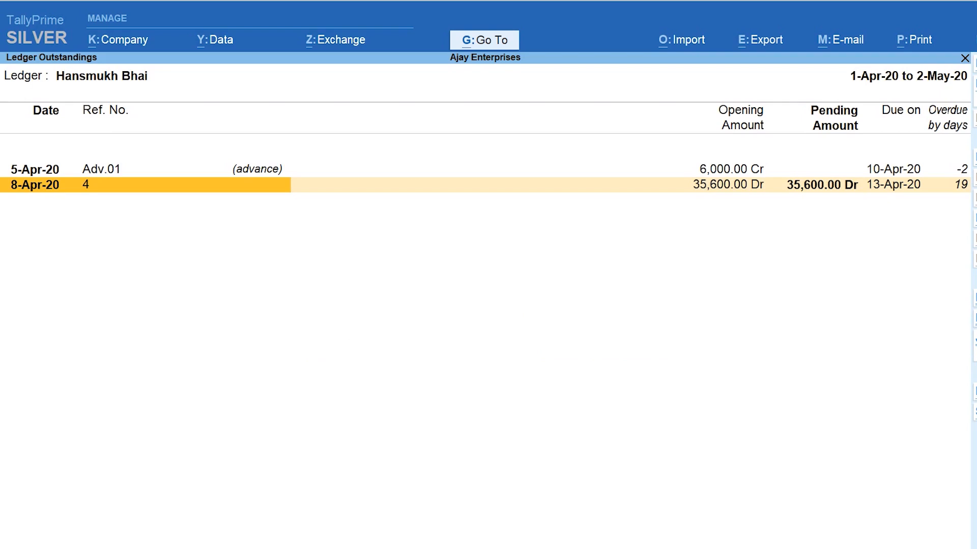
pyautogui.hotkey('alt', 'F5')
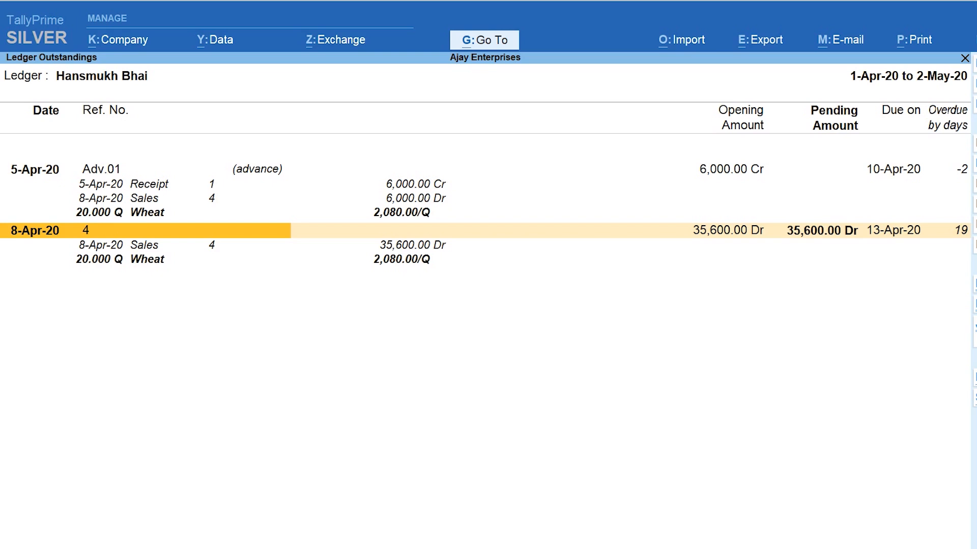
pyautogui.press('Escape')
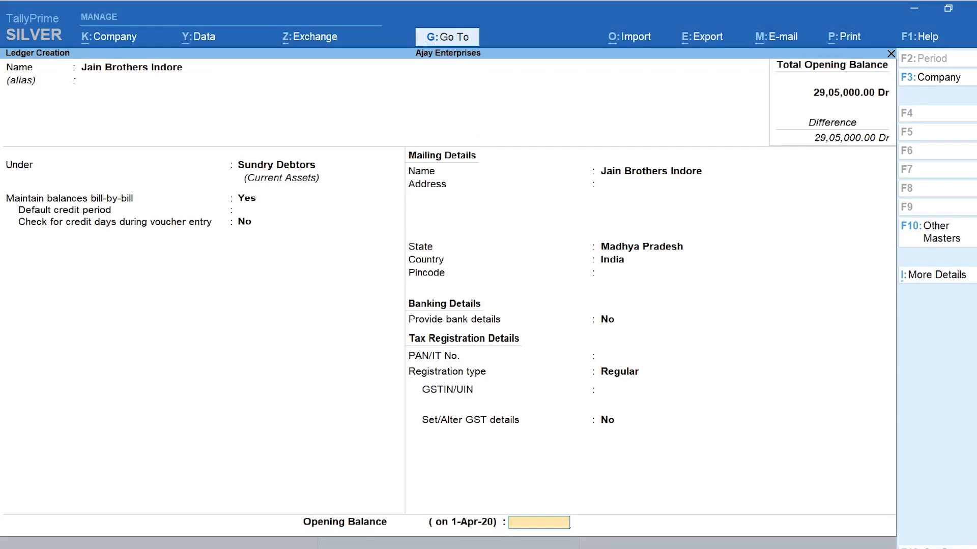
# - Give Jain Brothers Indore a 45000 Dr opening balance and allocate 15000 Dr to bill 2020/197 dated 15-3-2020
pyautogui.write('45000')
pyautogui.press('Return')
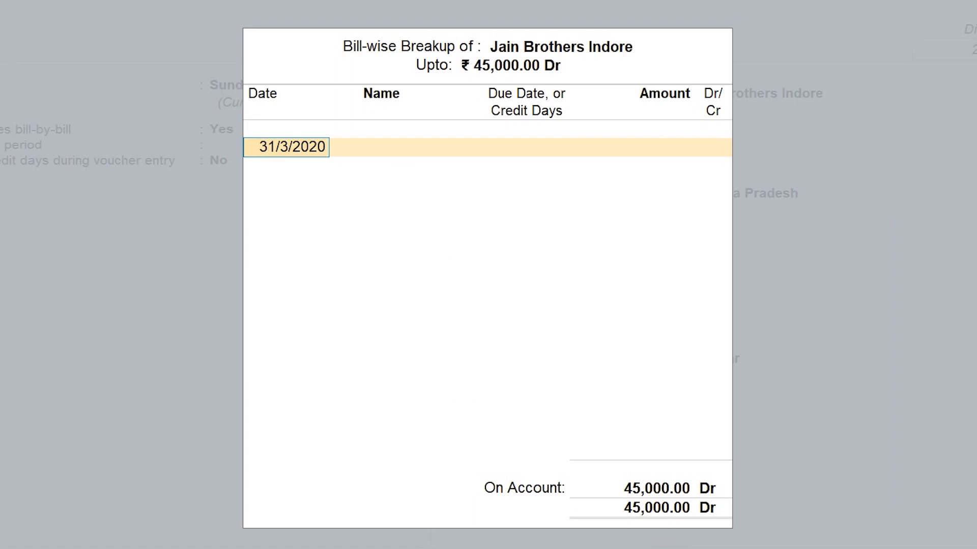
pyautogui.write('15.3.')
pyautogui.press('Return')
pyautogui.write('2020/197')
pyautogui.press('Return')
pyautogui.press('Return')
pyautogui.write('15,00')
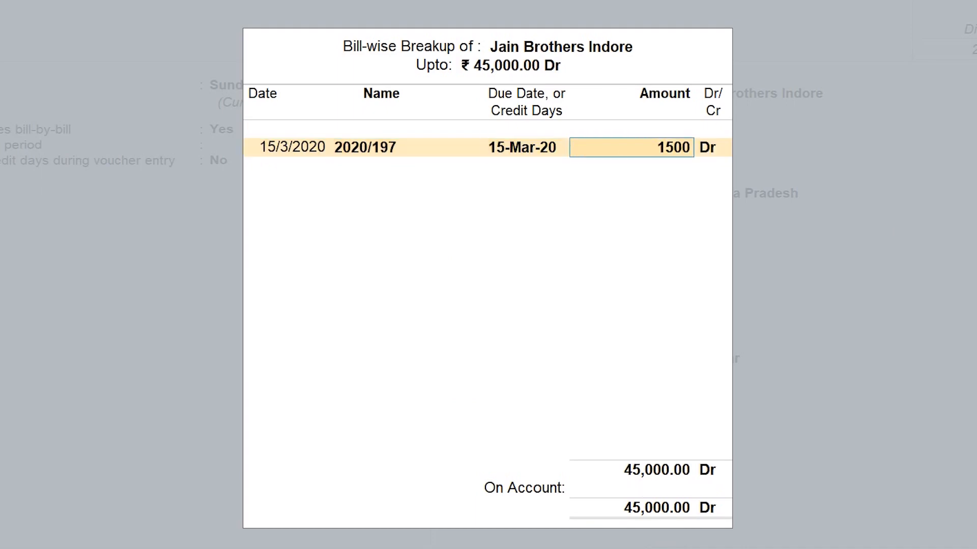
pyautogui.write('0')
pyautogui.press('Return')
pyautogui.press('Return')
# - Add bill 2020/207 dated 20-3-2020 for 10000 Dr to the opening balance breakup
pyautogui.write('20.3.')
pyautogui.press('Return')
pyautogui.write('2020/20')
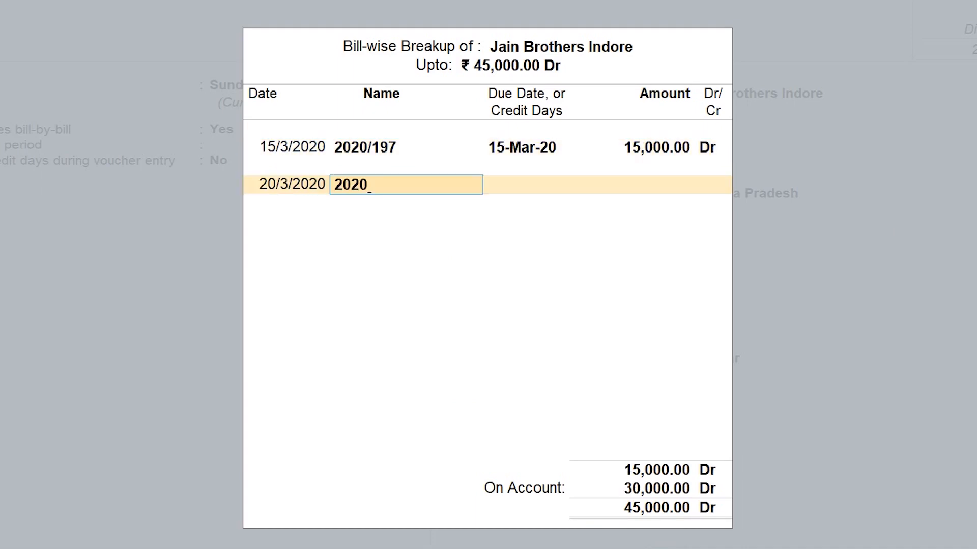
pyautogui.write('7')
pyautogui.press('Return')
pyautogui.press('Return')
pyautogui.write('100000.00')
pyautogui.press('Return')
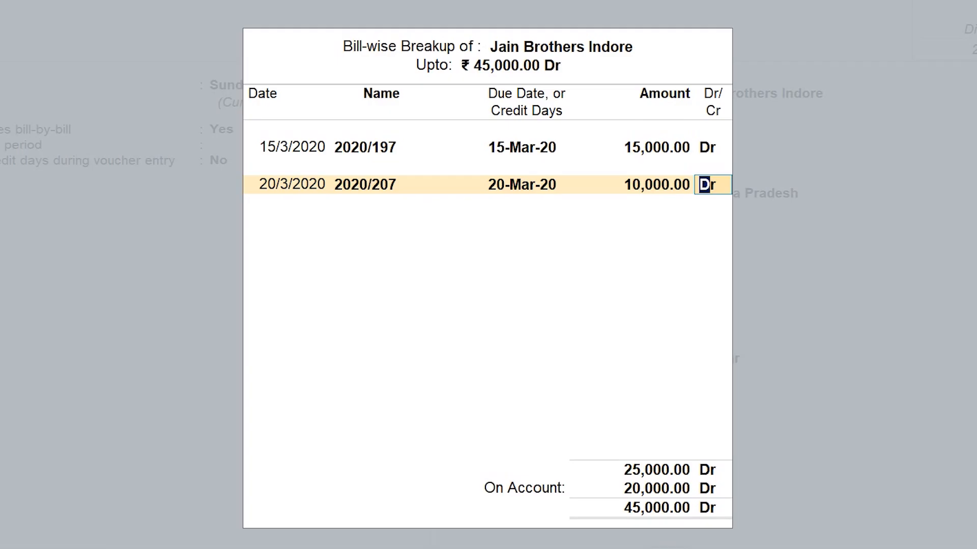
pyautogui.press('Return')
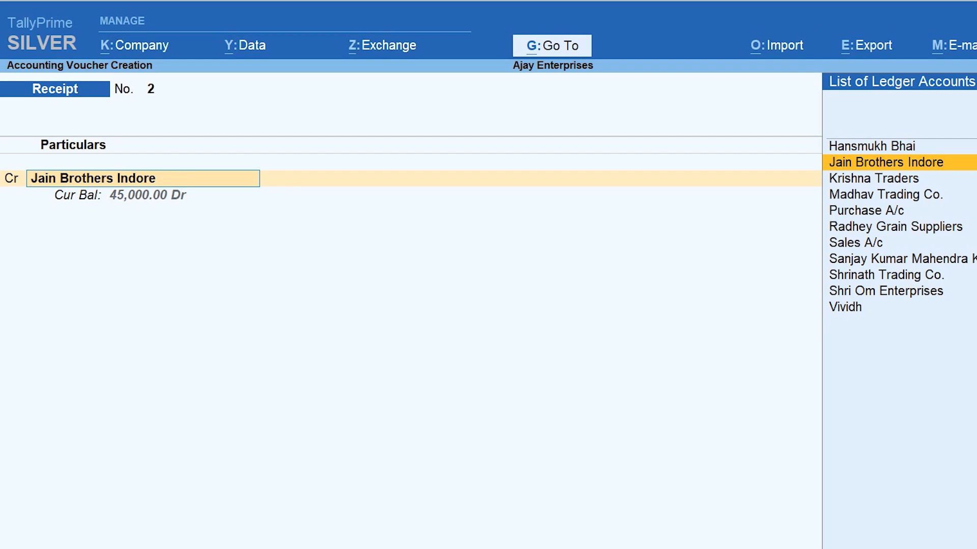
# - Credit Jain Brothers Indore in the receipt voucher with 5000 allocated as On Account
pyautogui.press('Return')
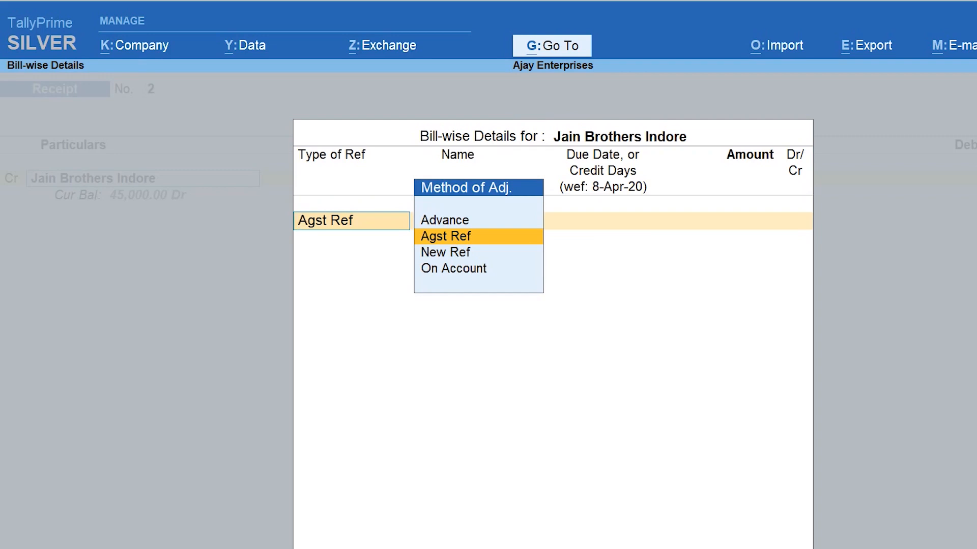
pyautogui.press('Down')
pyautogui.press('Down')
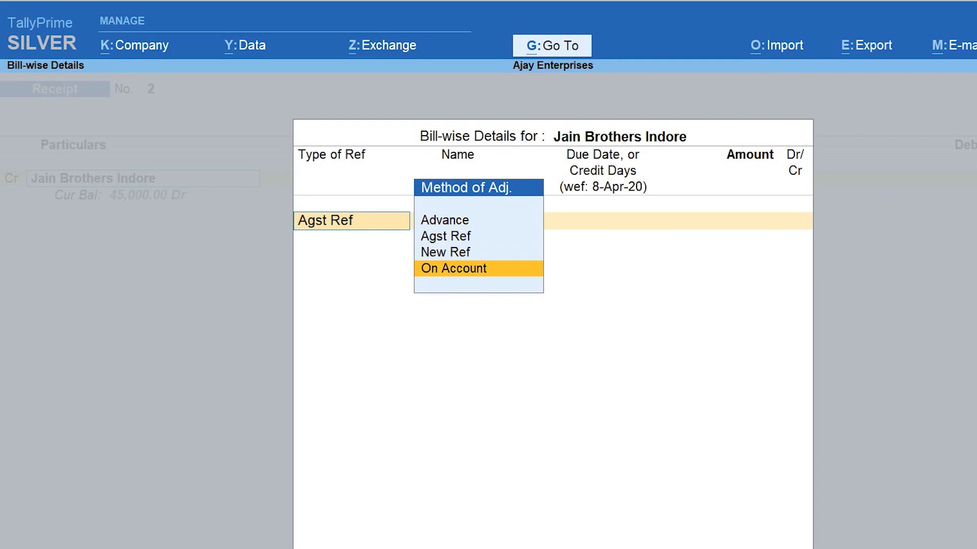
pyautogui.press('Return')
pyautogui.write('5000')
pyautogui.press('Return')
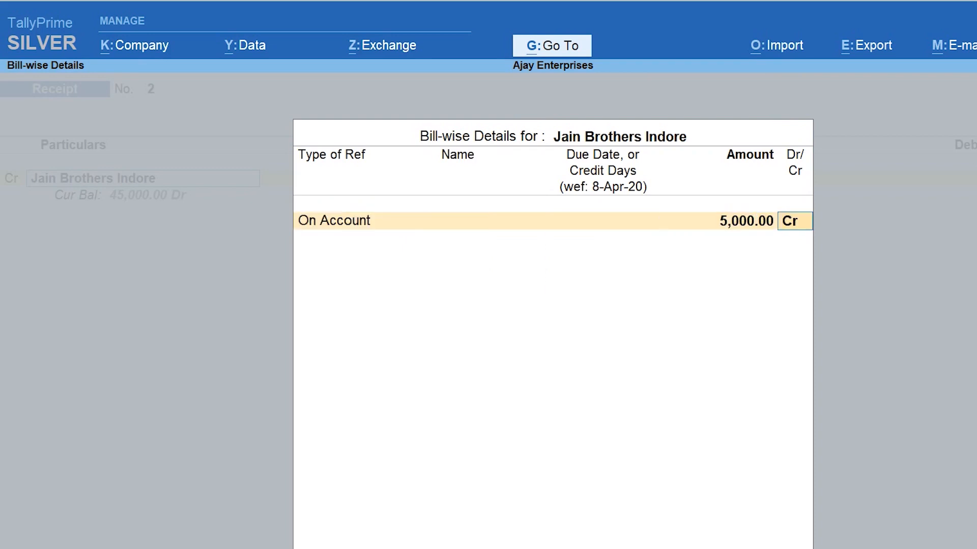
pyautogui.press('Return')
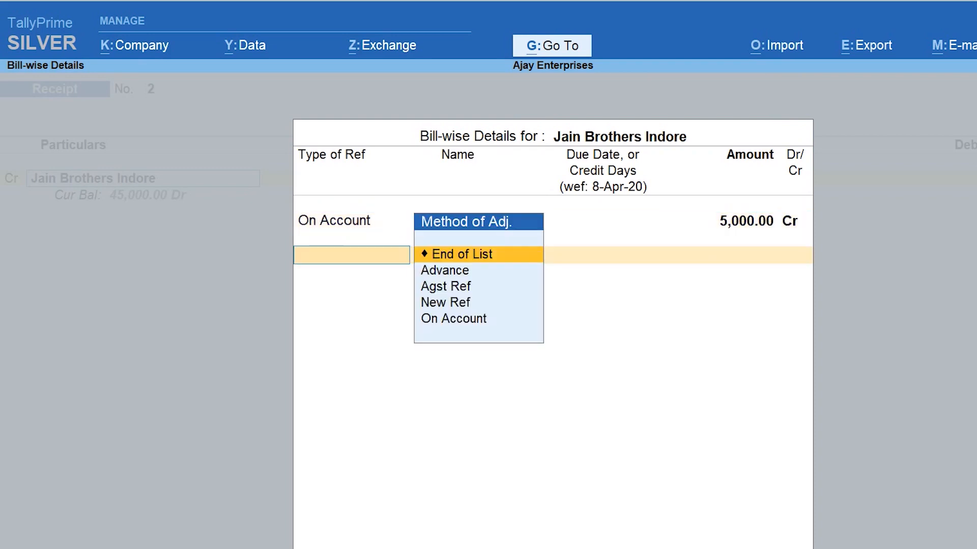
pyautogui.press('Return')
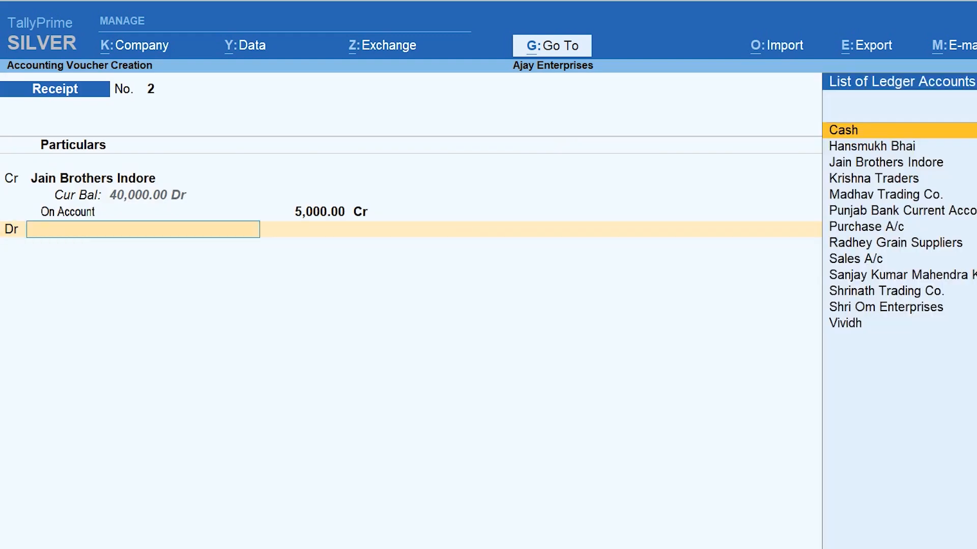
# - Debit Cash for the 5000 receipt, save the voucher and leave voucher entry
pyautogui.press('Return')
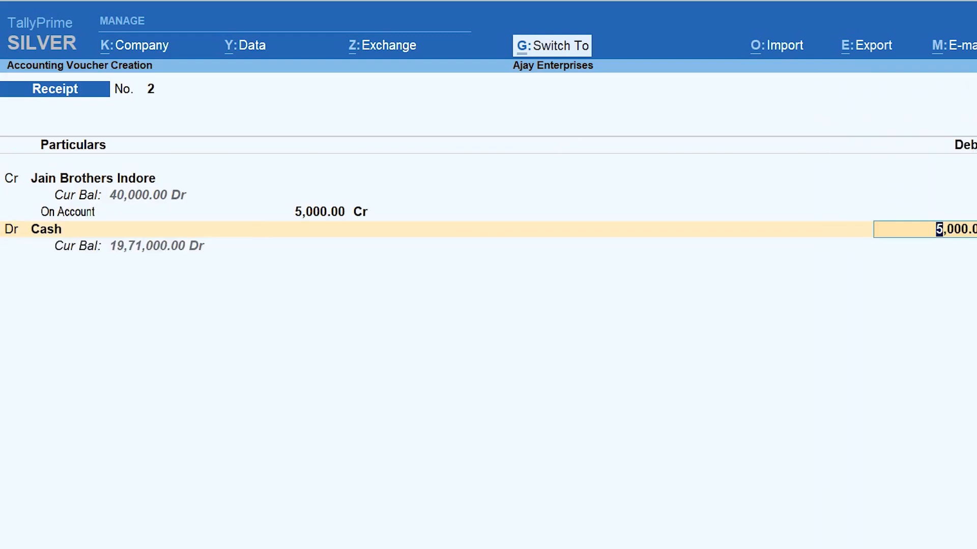
pyautogui.hotkey('ctrl', 'a')
pyautogui.press('Escape')
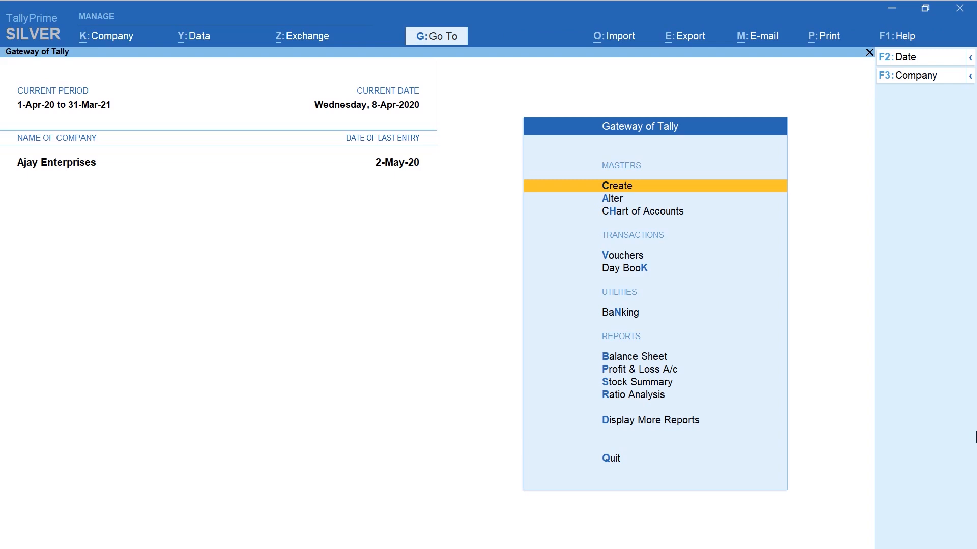
# - Open the Statements of Accounts reports from the Gateway of Tally
pyautogui.press('Down')
pyautogui.press('Down')
pyautogui.press('Down')
pyautogui.press('Down')
pyautogui.press('Down')
pyautogui.press('Down')
pyautogui.press('Down')
pyautogui.press('Down')
pyautogui.press('Down')
pyautogui.press('Down')
pyautogui.press('Return')
pyautogui.press('Down')
pyautogui.press('Down')
pyautogui.press('Down')
pyautogui.press('Down')
pyautogui.press('Down')
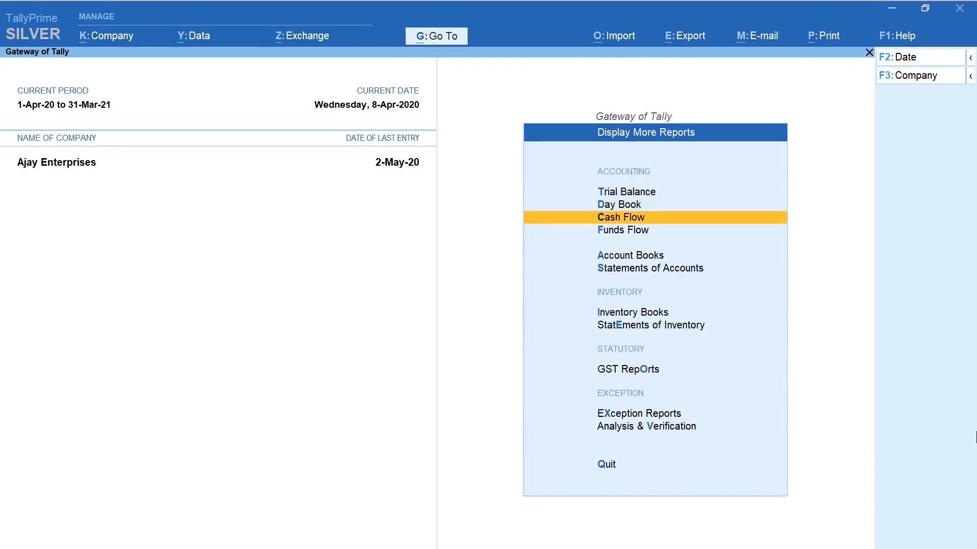
pyautogui.press('Return')
# - Review the ledger outstandings of Jain Brothers Indore, including the On Account amount, and close the report
pyautogui.press('Return')
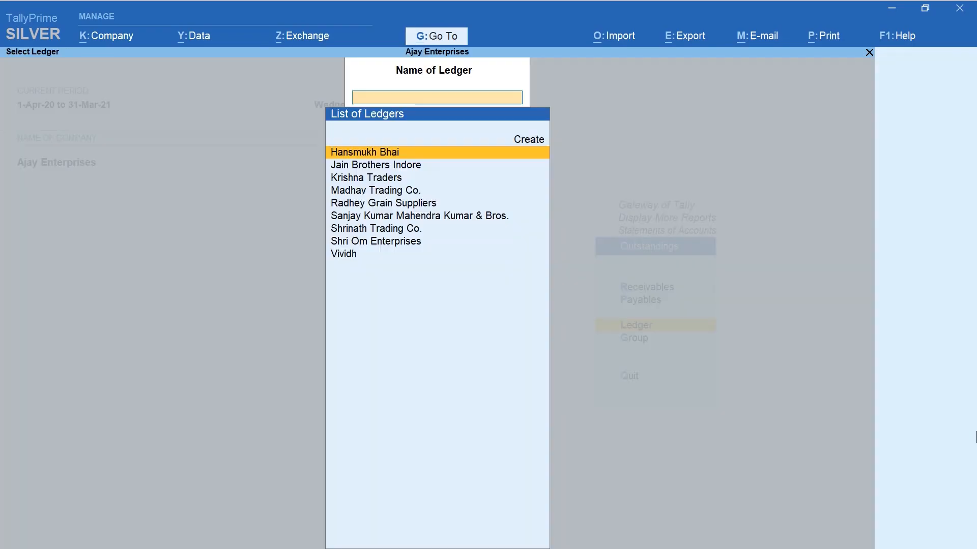
pyautogui.press('Down')
pyautogui.press('Return')
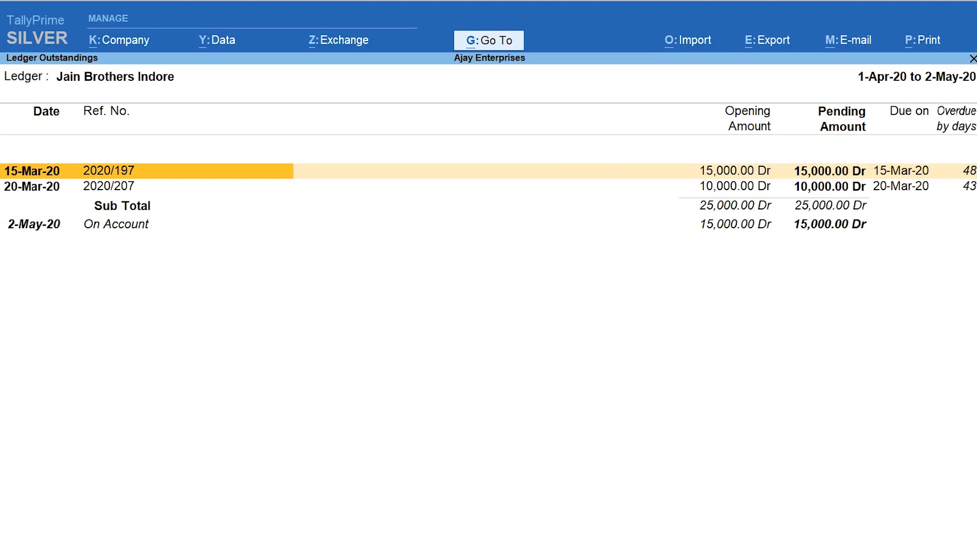
pyautogui.press('Escape')
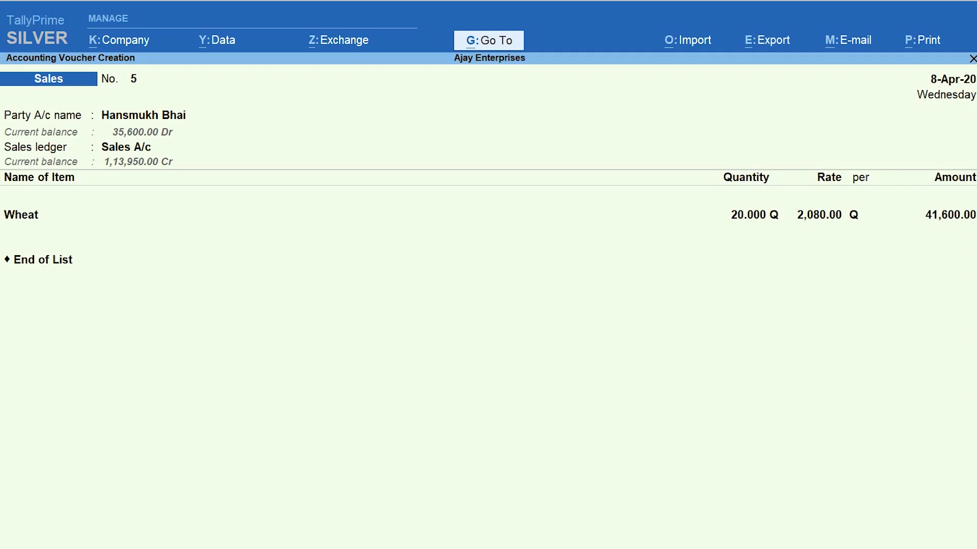
# - Open the bill-wise details of the 8-Apr-20 wheat sale and check which New Ref fields can be edited
pyautogui.press('Return')
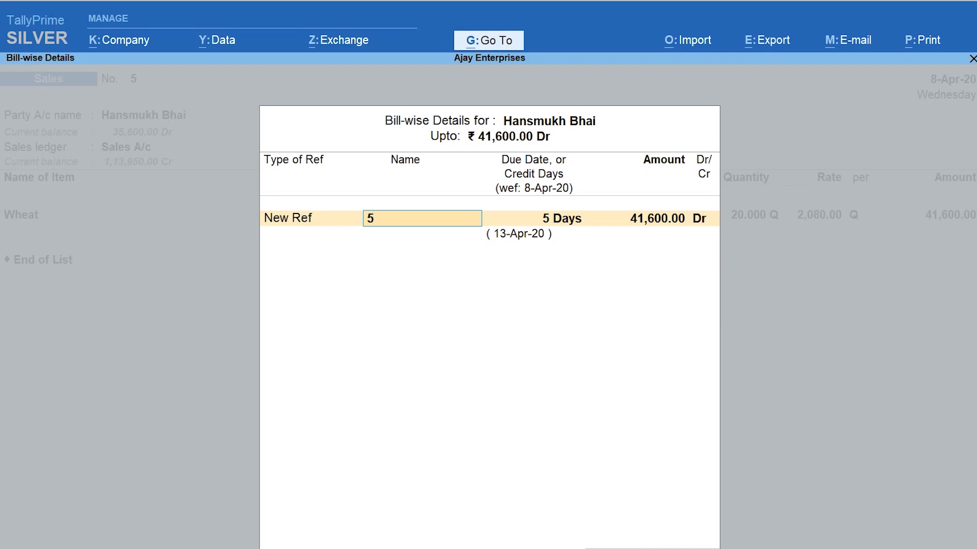
pyautogui.press('Return')
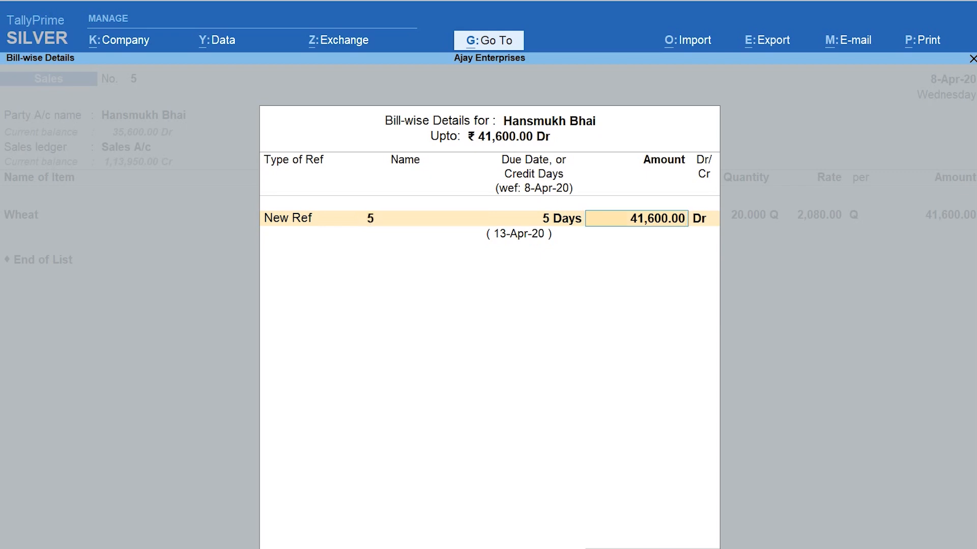
pyautogui.press('BackSpace')
pyautogui.press('Return')
pyautogui.press('BackSpace')
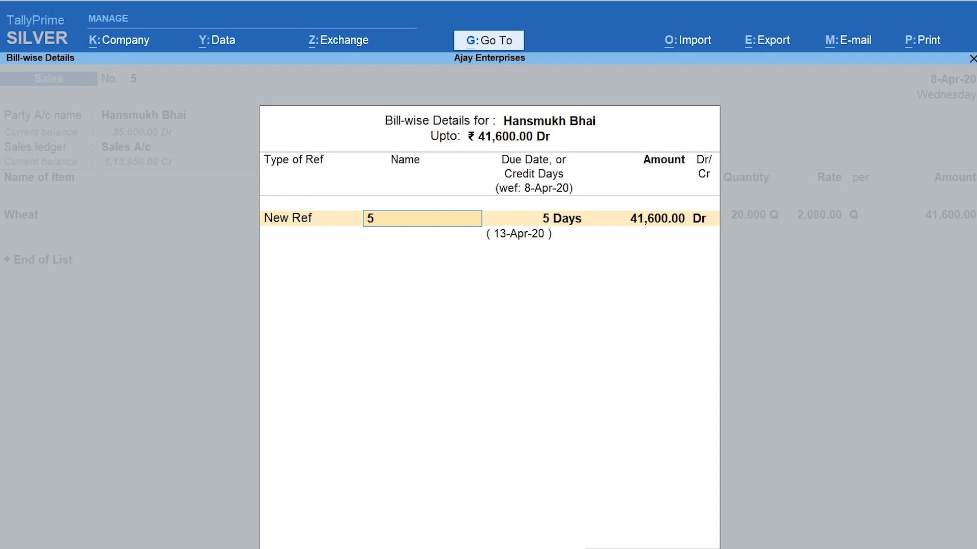
pyautogui.press('BackSpace')
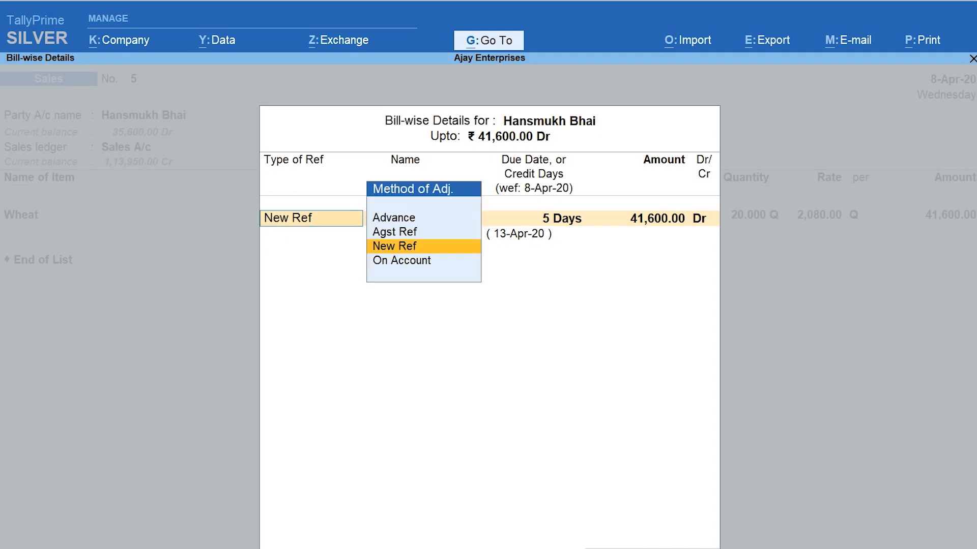
pyautogui.press('BackSpace')
# - Set "Modify all fields during voucher entry" to Yes in the voucher configuration and save it
pyautogui.press('F12')
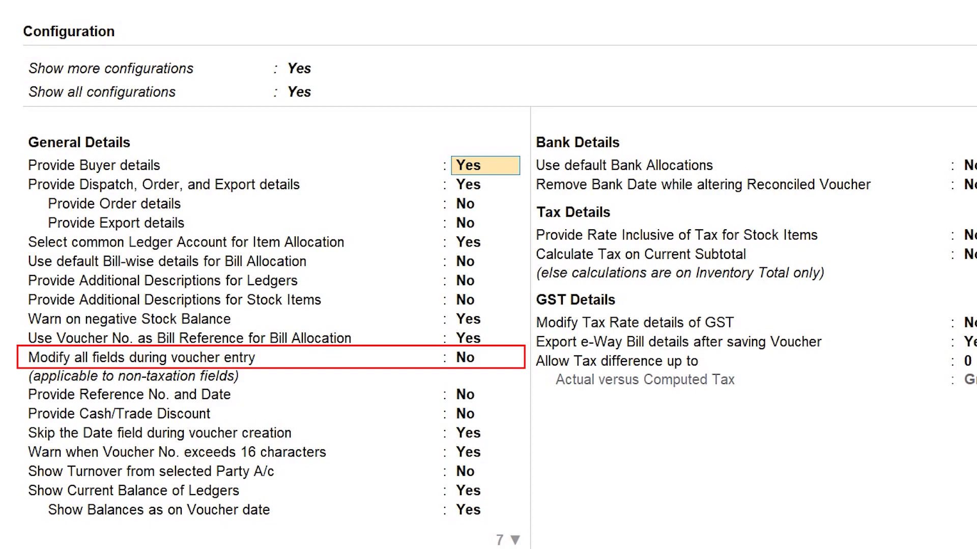
pyautogui.press('Down')
pyautogui.press('Down')
pyautogui.press('Down')
pyautogui.press('Down')
pyautogui.press('Down')
pyautogui.press('Down')
pyautogui.press('Down')
pyautogui.press('Down')
pyautogui.press('Down')
pyautogui.press('Down')
pyautogui.write('y')
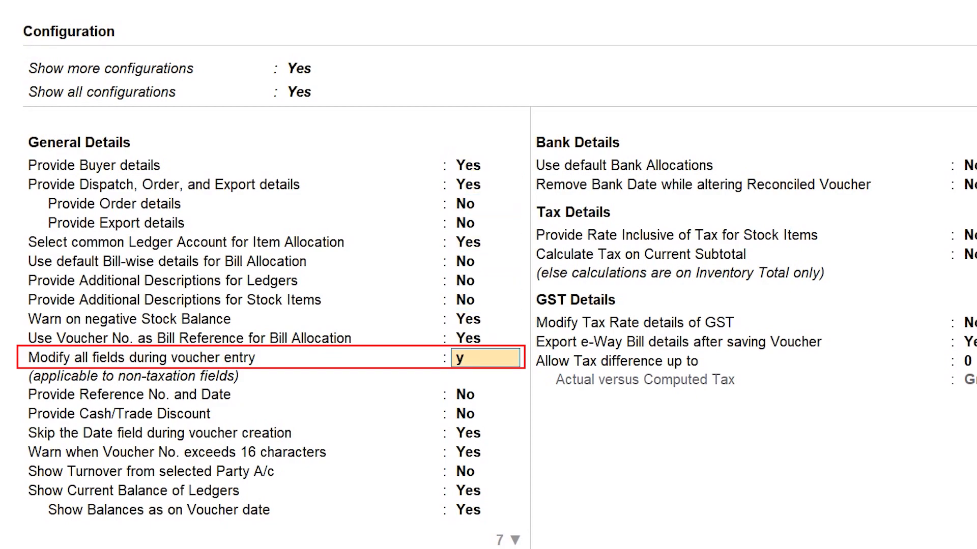
pyautogui.hotkey('ctrl', 'a')
# - Set the credit period of the wheat sale's new reference to 10 days
pyautogui.press('Return')
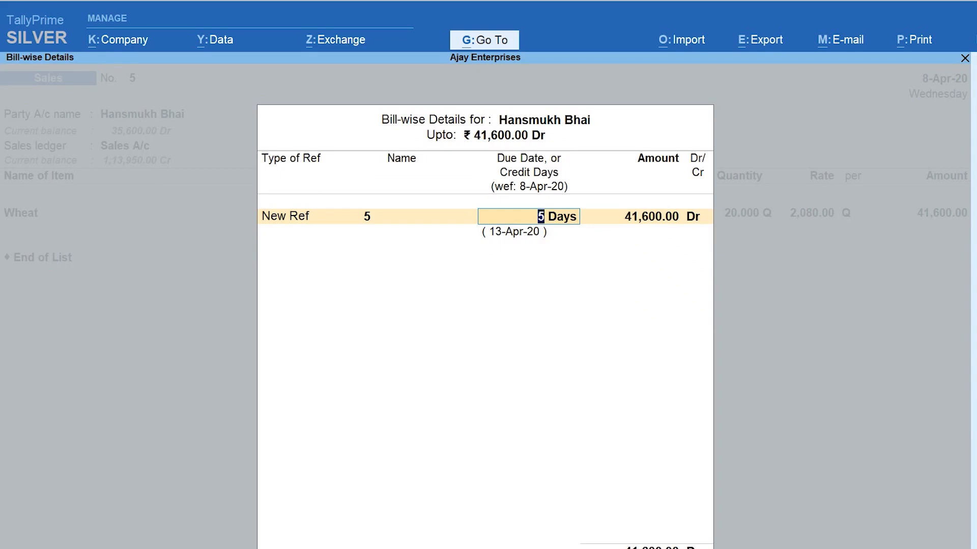
pyautogui.write('10')
pyautogui.press('Return')
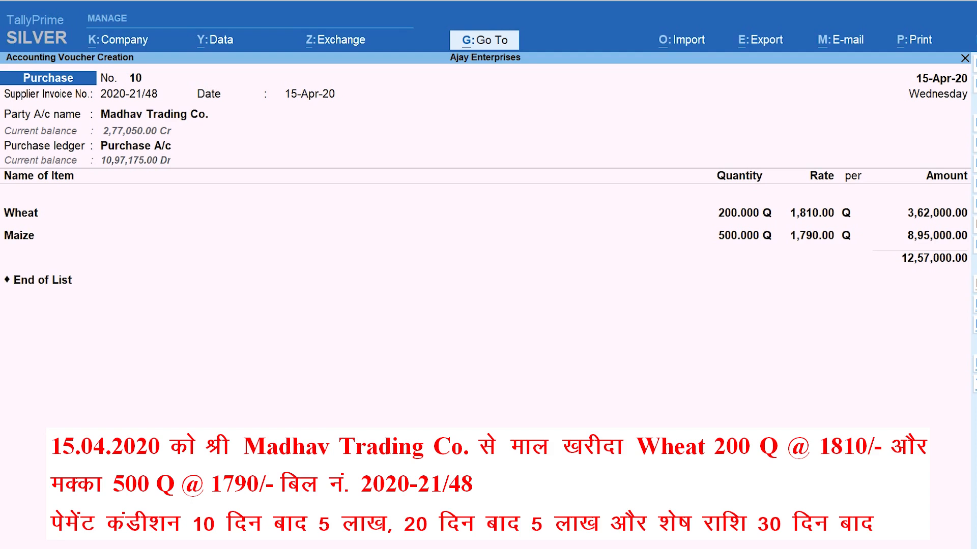
# - Allocate 500000 of the Madhav Trading Co. purchase to New Ref 2020-21/48-A with 10 credit days
pyautogui.press('Return')
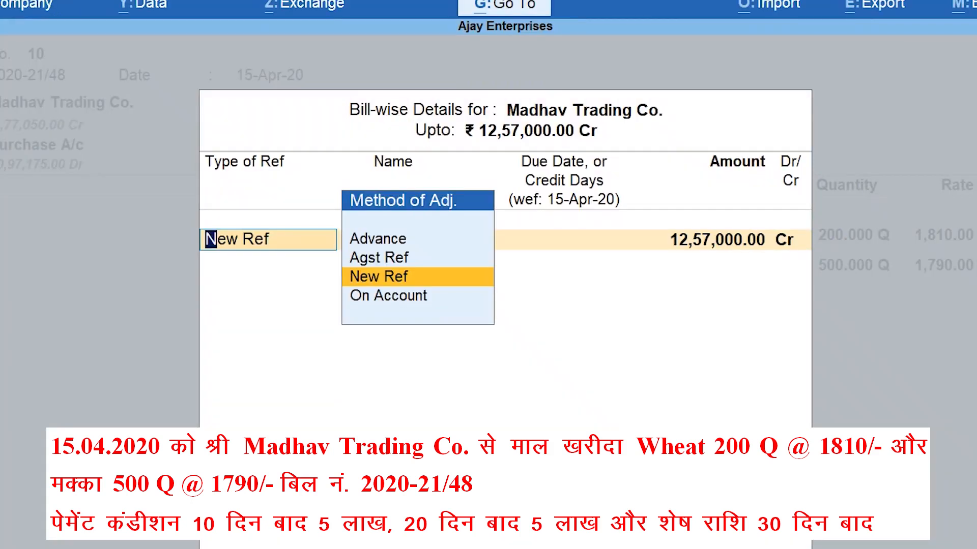
pyautogui.press('Return')
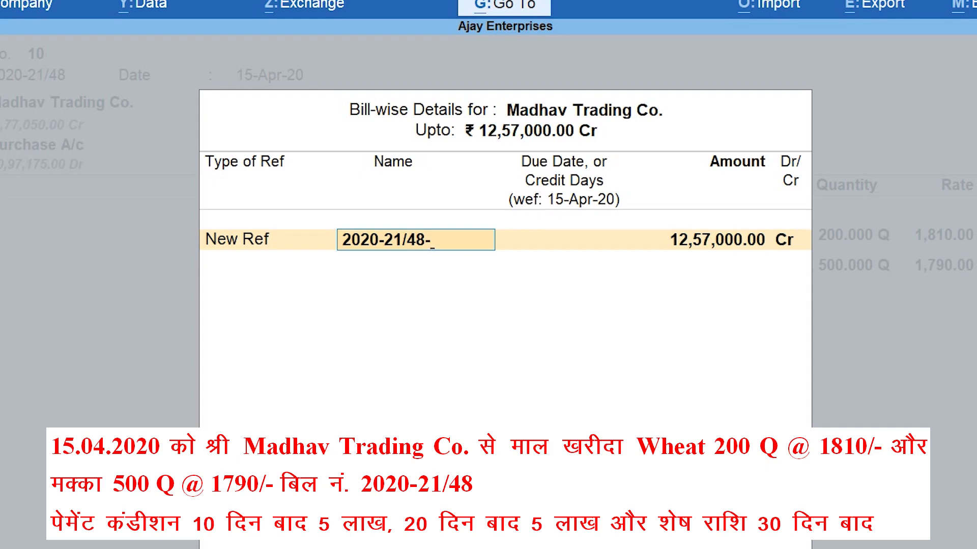
pyautogui.write('A')
pyautogui.press('Return')
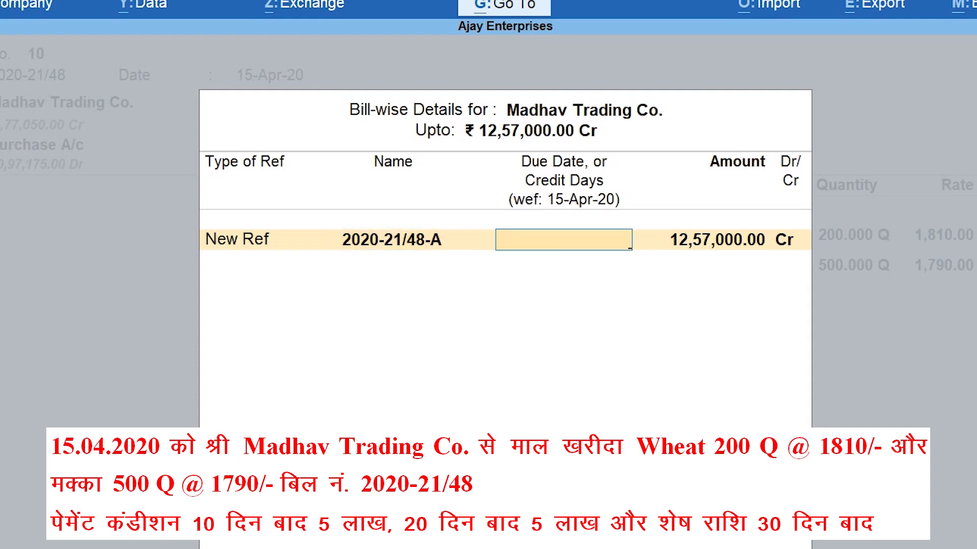
pyautogui.write('10')
pyautogui.press('Return')
pyautogui.write('500000')
pyautogui.press('Return')
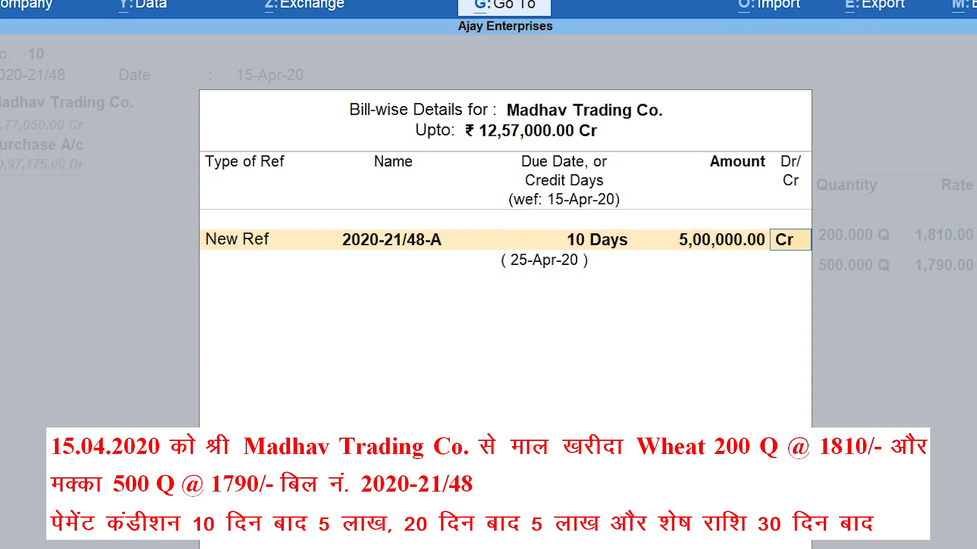
pyautogui.press('Return')
# - Add New Ref 2020-21/48-B with 20 credit days and an amount of 5,00,000 to the purchase's bill-wise details
pyautogui.press('Return')
pyautogui.write('-B')
pyautogui.press('Return')
pyautogui.write('20')
pyautogui.press('Return')
pyautogui.write('5,00,000')
pyautogui.press('Return')
pyautogui.press('Return')
# - Add New Ref 2020-21/48-C with 30 credit days for the remaining 2,57,000 and accept the bill-wise details
pyautogui.press('Return')
pyautogui.write('-C')
pyautogui.press('Return')
pyautogui.write('30')
pyautogui.press('Return')
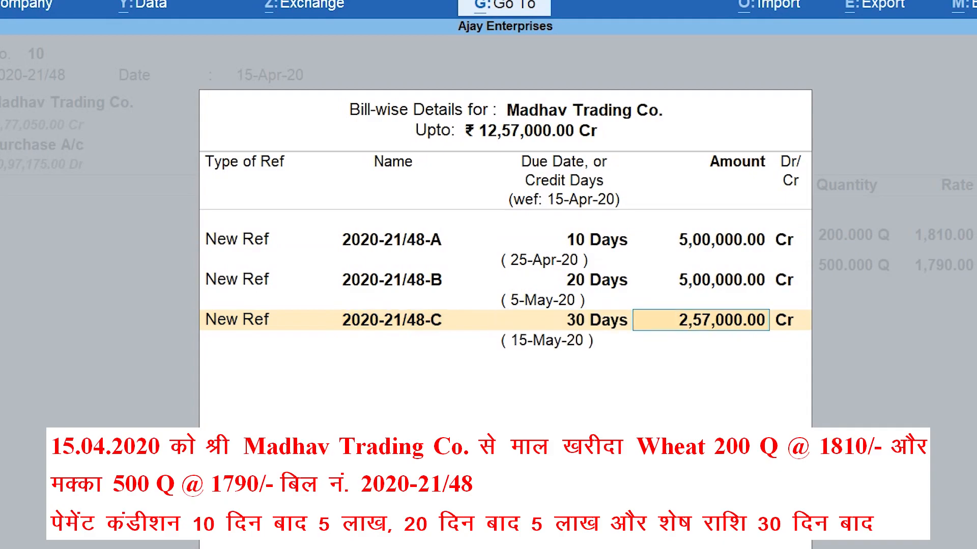
pyautogui.press('Return')
pyautogui.press('Return')
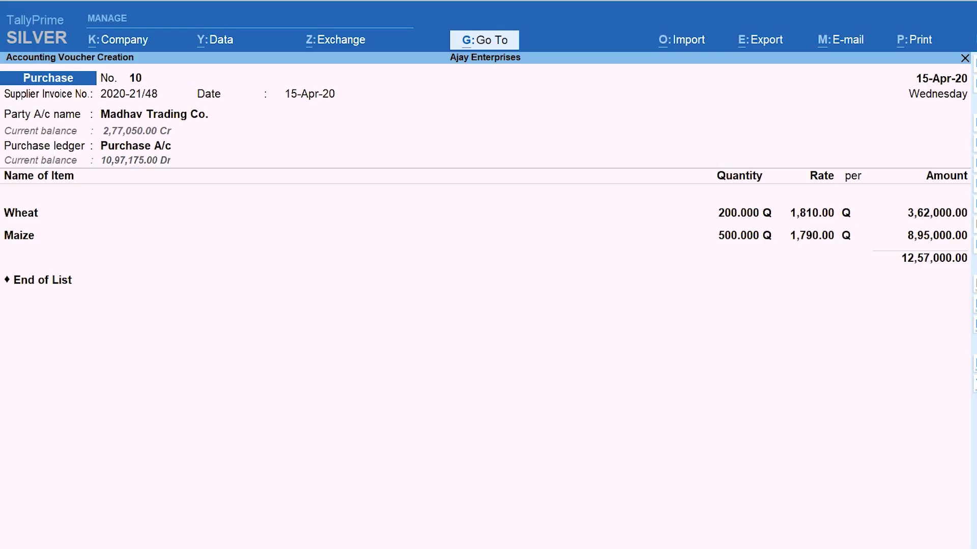
# - Save the Madhav Trading Co. purchase voucher and open the Bills Receivable outstandings report
pyautogui.hotkey('ctrl', 'a')
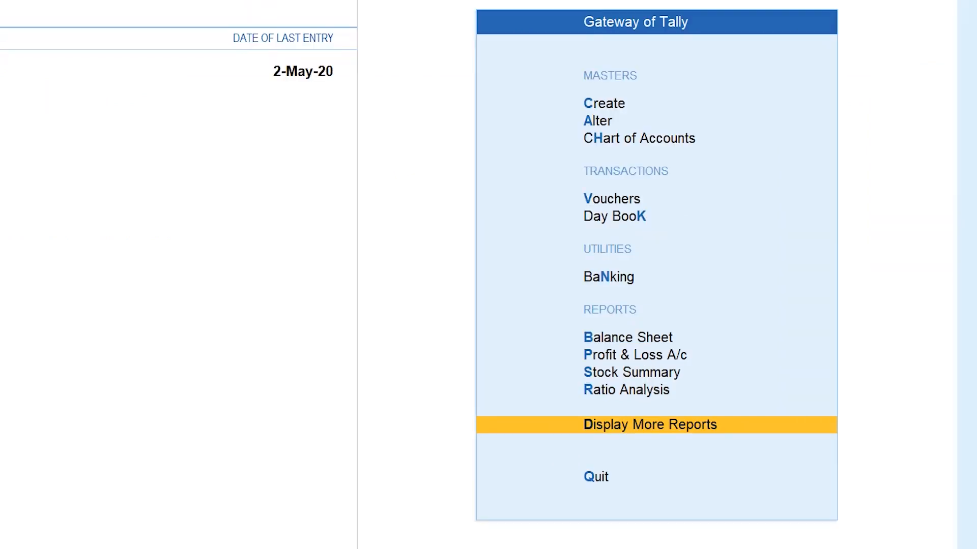
pyautogui.press('Return')
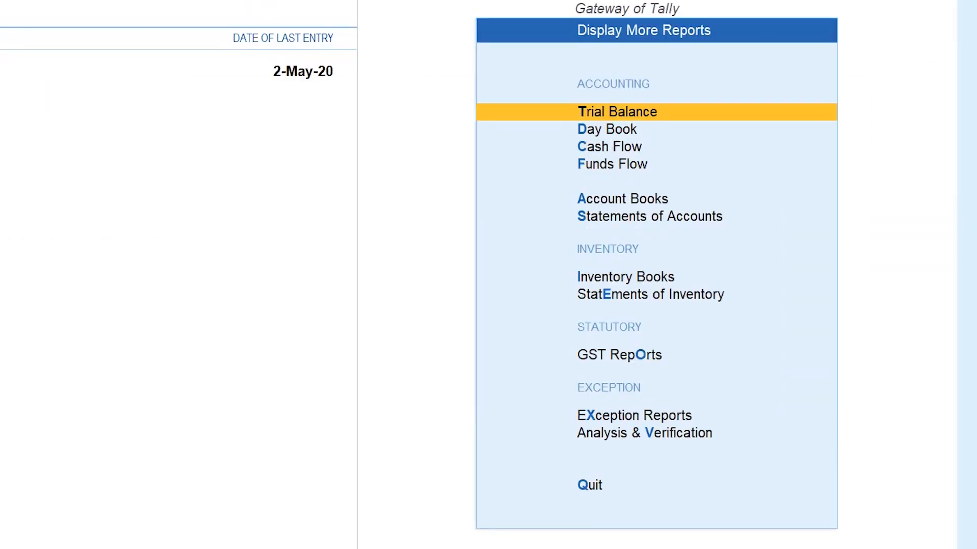
pyautogui.click(649, 217)
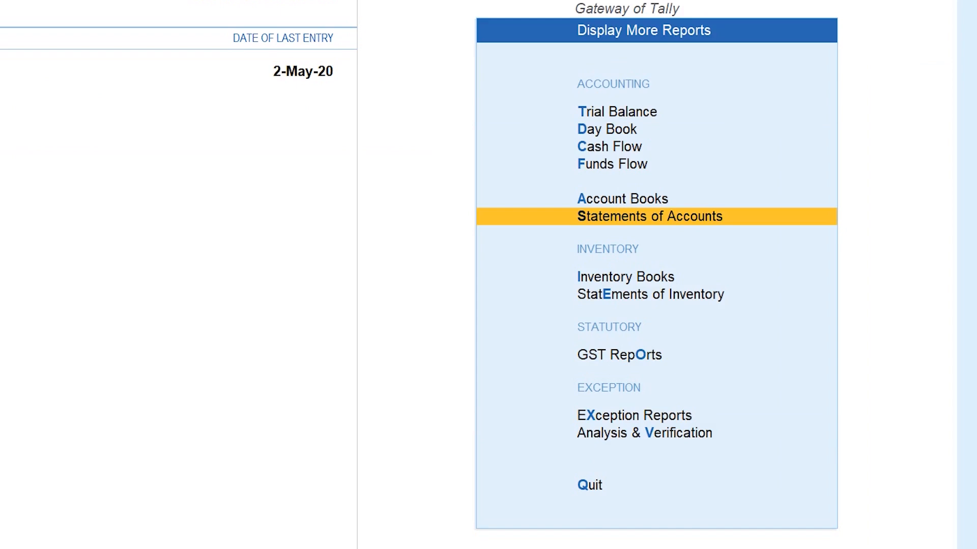
pyautogui.press('Return')
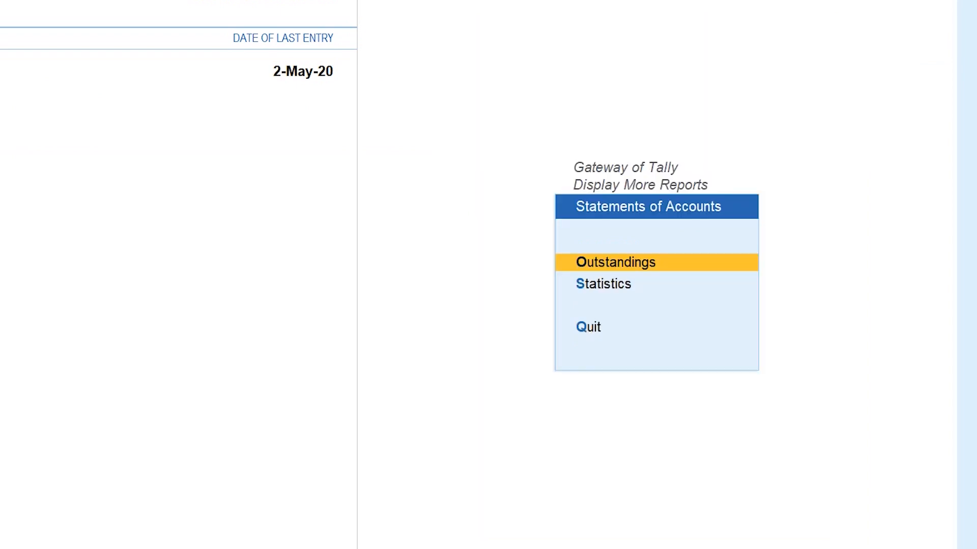
pyautogui.press('Return')
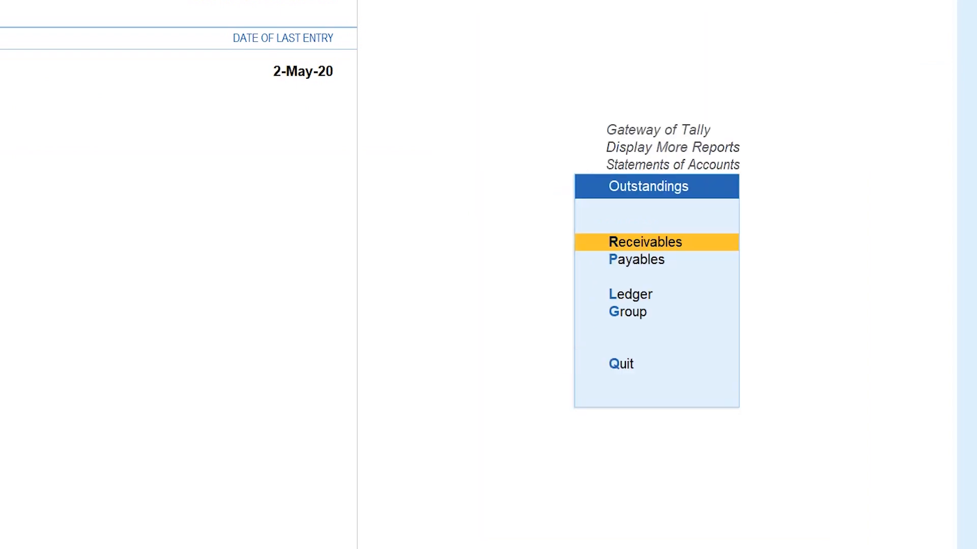
pyautogui.press('Return')
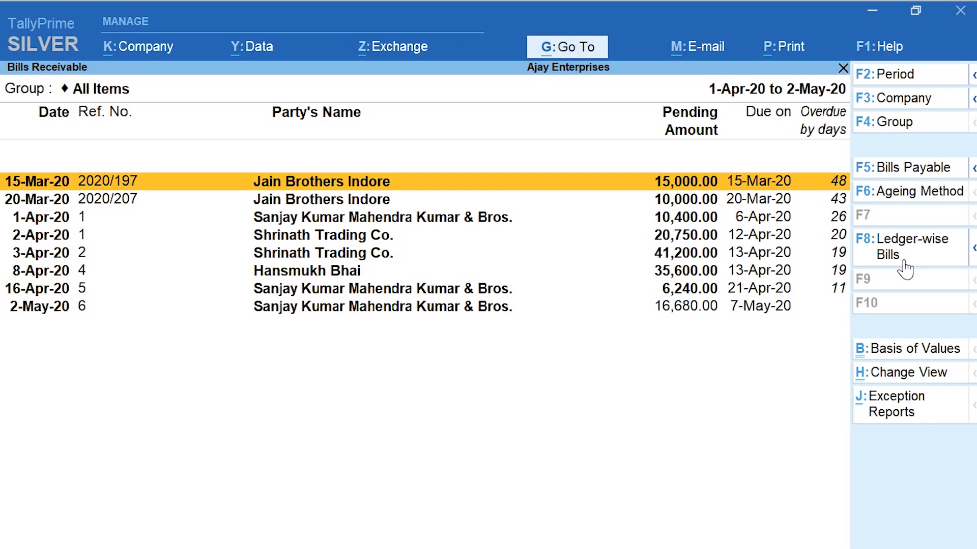
# - View the receivable bills ledger-wise, and return the report to the bill-wise listing
pyautogui.click(904, 262)
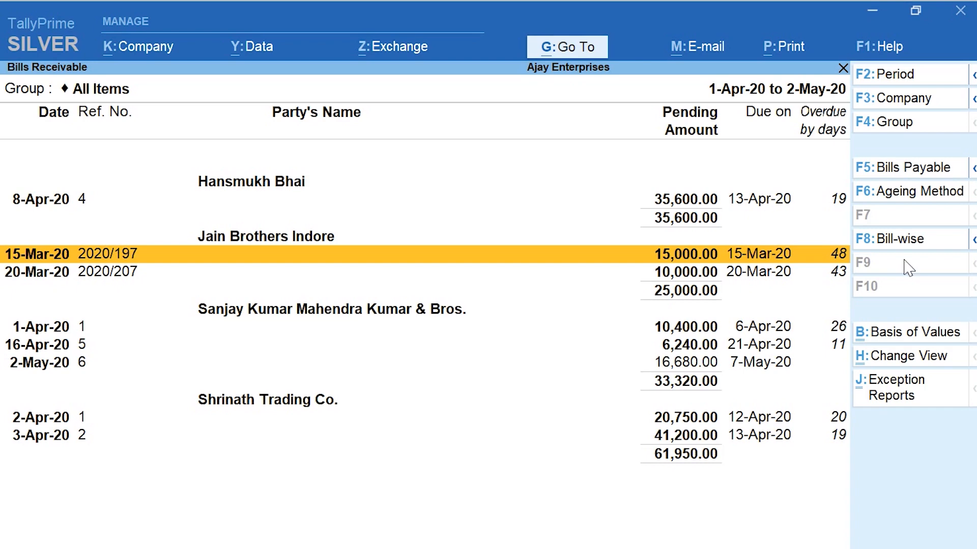
pyautogui.press('F8')
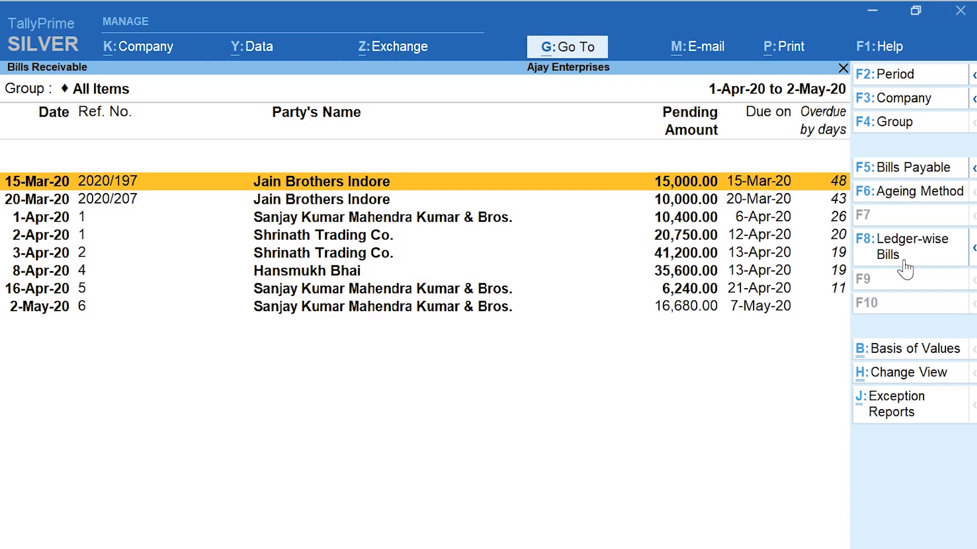
# - Apply Ageing by Due Date to the receivables with slabs of 0 to 10, 10 to 20, 20 to 30 and above 30 days
pyautogui.press('F6')
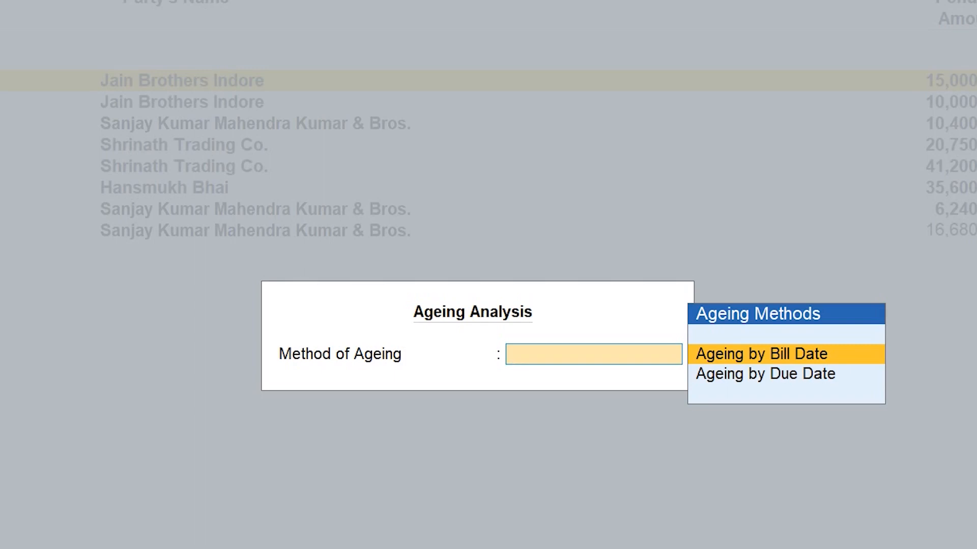
pyautogui.press('Down')
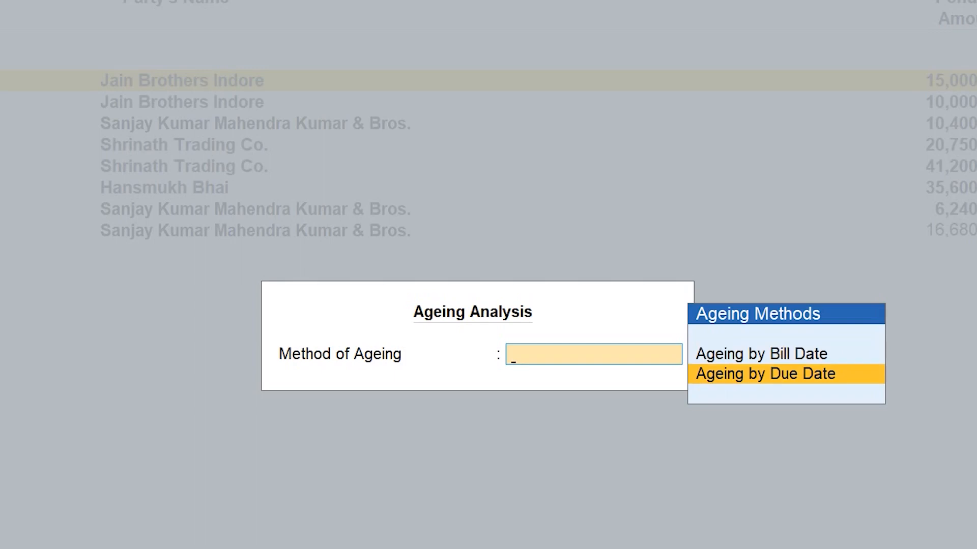
pyautogui.press('Return')
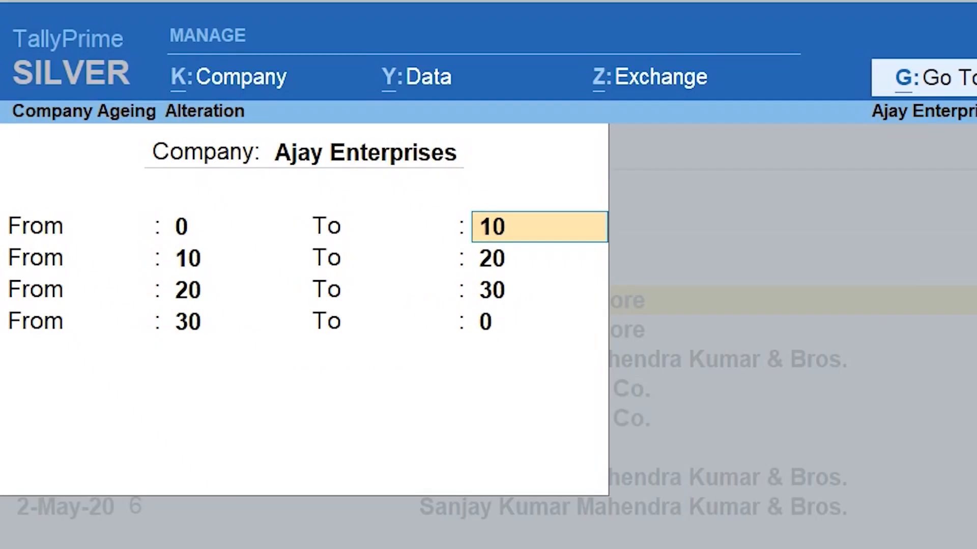
pyautogui.click(540, 322)
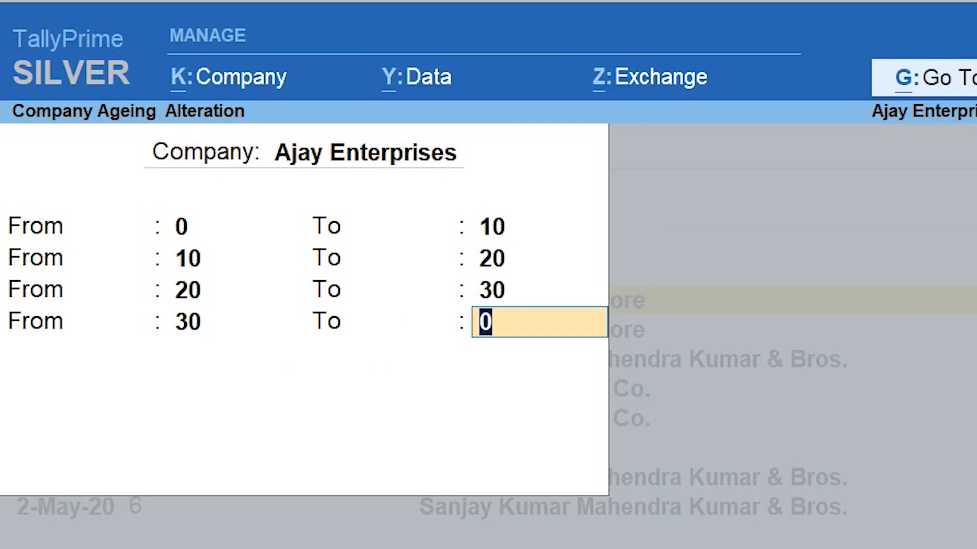
pyautogui.press('Return')
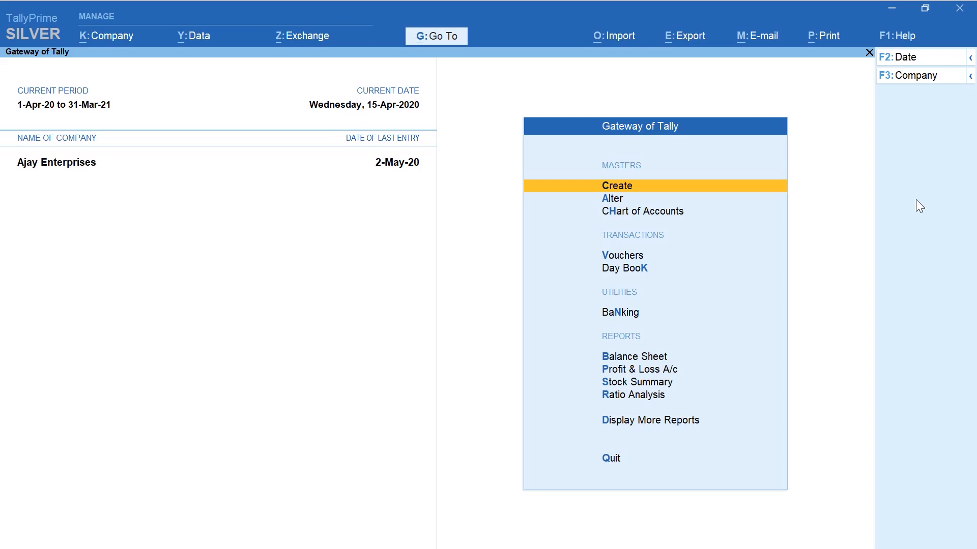
# - Start a payment voucher dated 15-Apr-20 with Vividh as the debited ledger
pyautogui.press('Return')
pyautogui.press('Return')
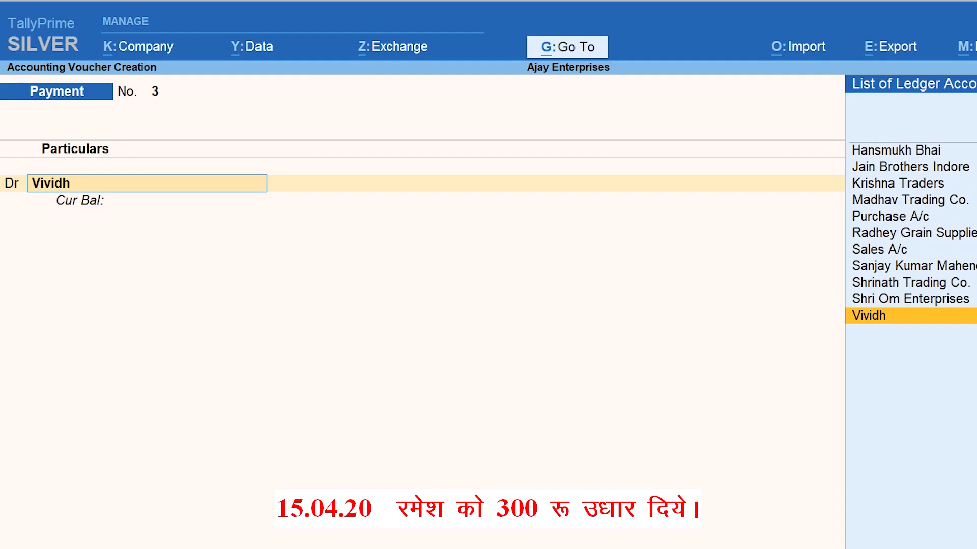
pyautogui.press('Return')
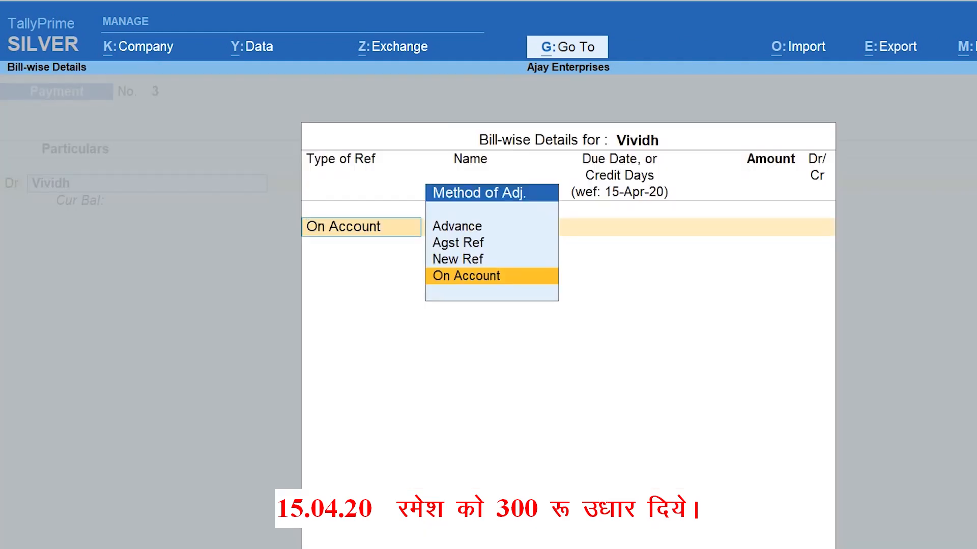
# - Allocate 300 of the Vividh payment to a New Ref named after the first borrower, with 5 credit days
pyautogui.write('N')
pyautogui.press('Return')
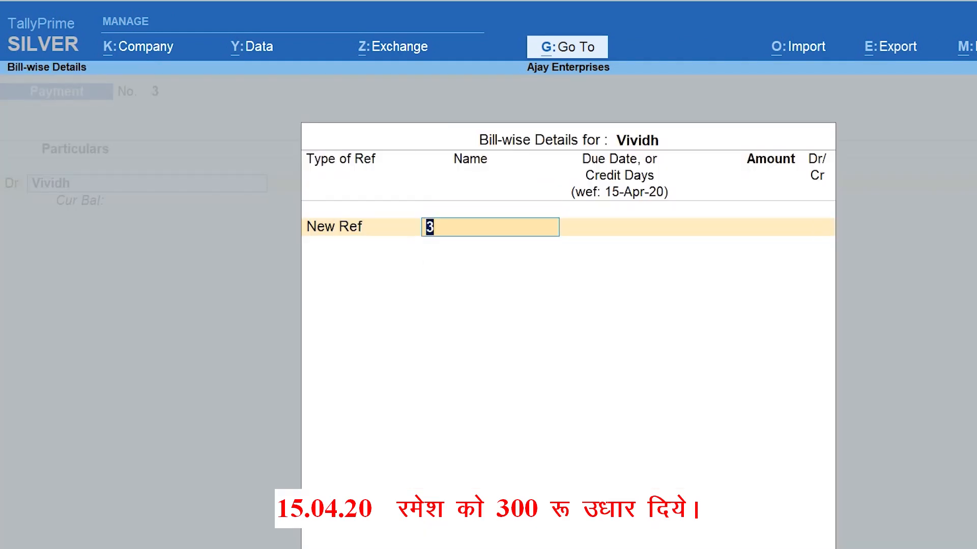
pyautogui.write('Ramesh')
pyautogui.press('Return')
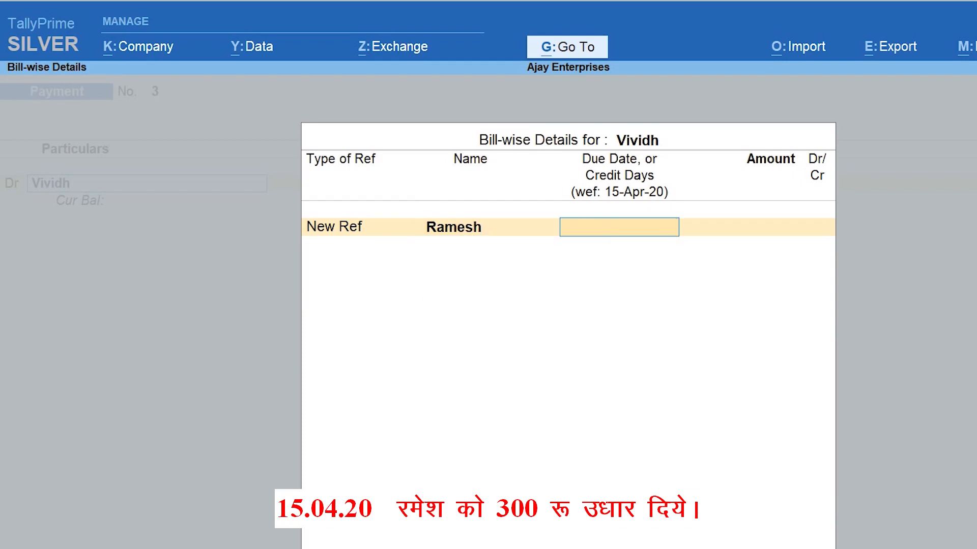
pyautogui.write('5')
pyautogui.press('Return')
pyautogui.write('300')
pyautogui.press('Return')
pyautogui.press('Return')
pyautogui.press('Return')
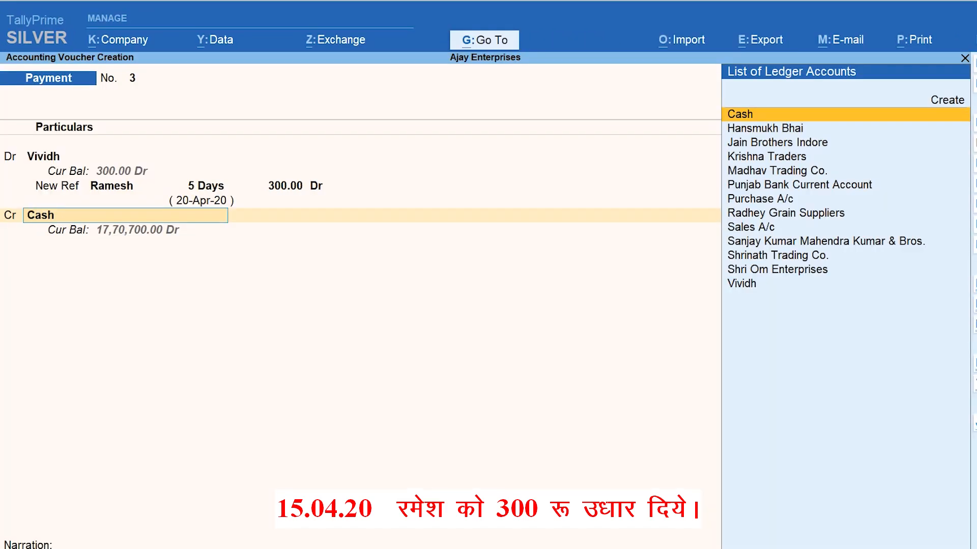
# - Credit Cash with 300 in the Vividh payment and save the voucher
pyautogui.press('Return')
pyautogui.press('ctrl')
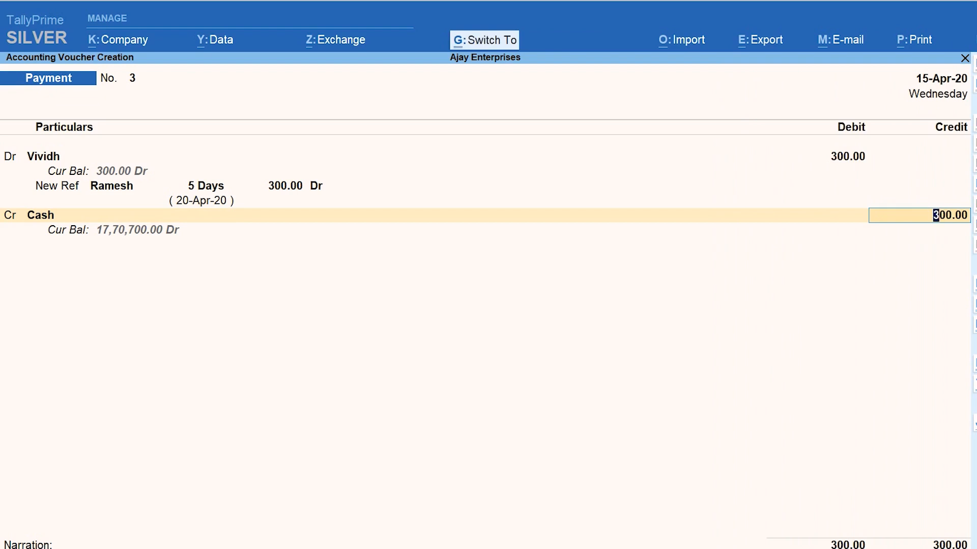
pyautogui.hotkey('ctrl', 'a')
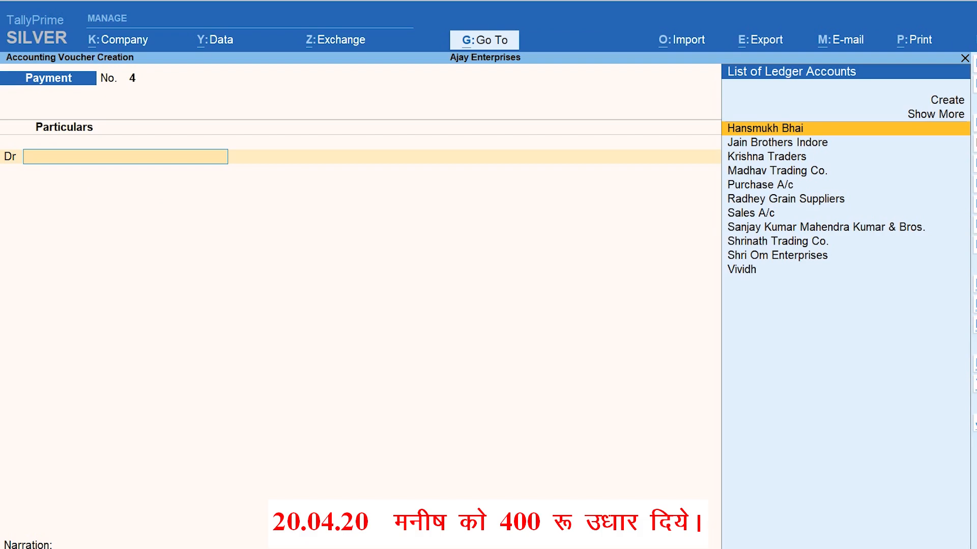
# - Debit Vividh in the 20-Apr-20 payment with 400 under a New Ref named after the second borrower, with 10 credit days
pyautogui.write('vidh')
pyautogui.press('Return')
pyautogui.press('Return')
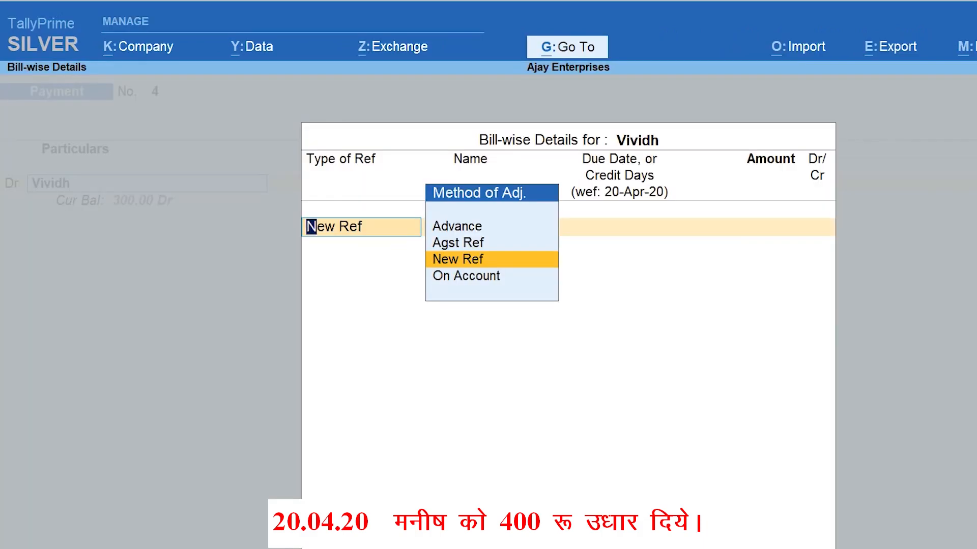
pyautogui.press('Return')
pyautogui.write('Manish')
pyautogui.press('Return')
pyautogui.press('Return')
pyautogui.write('400')
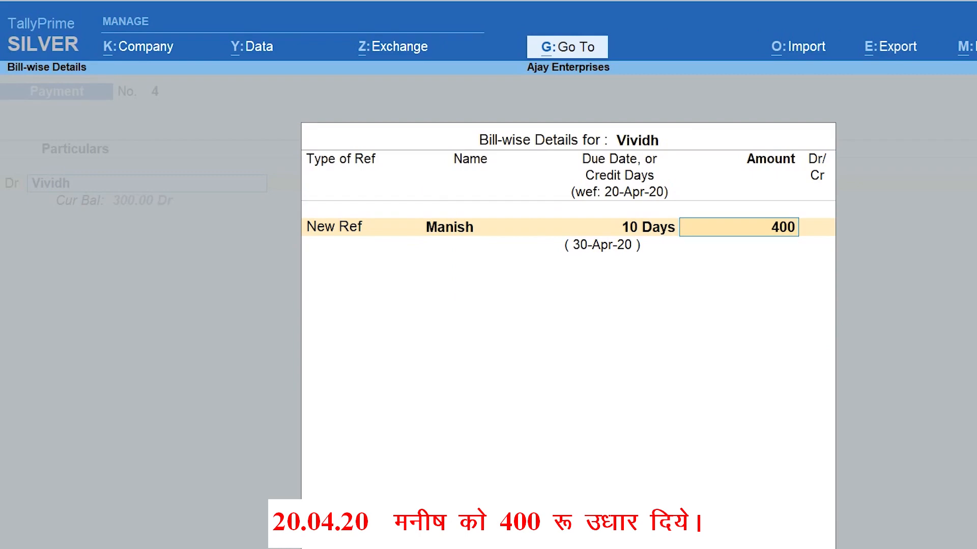
pyautogui.press('Return')
# - Complete the 20-Apr-20 payment with a 400 credit to Cash and save the voucher
pyautogui.press('Return')
pyautogui.press('Return')
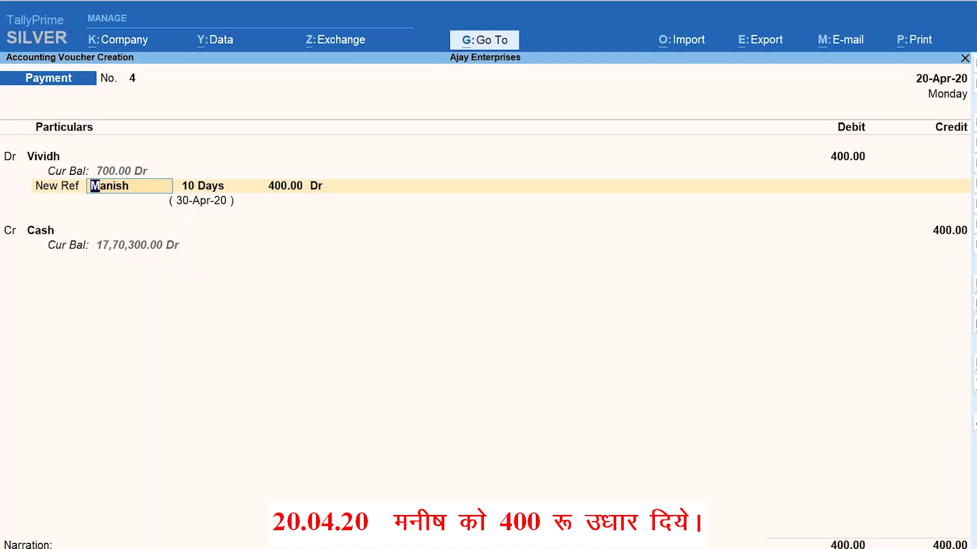
pyautogui.hotkey('ctrl', 'a')
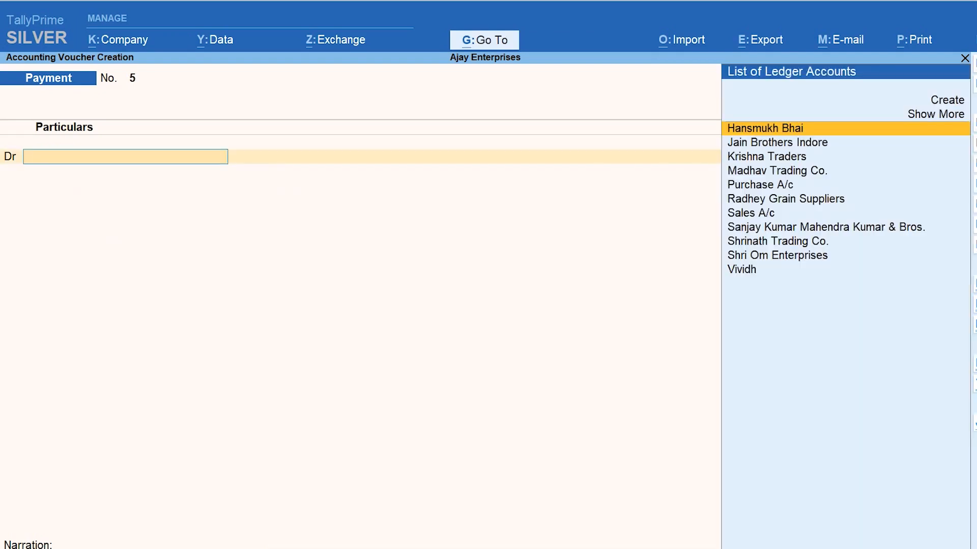
# - In a receipt voucher dated 25-Apr-20, credit Vividh with 200 as Agst Ref against the second borrower's pending bill
pyautogui.press('F6')
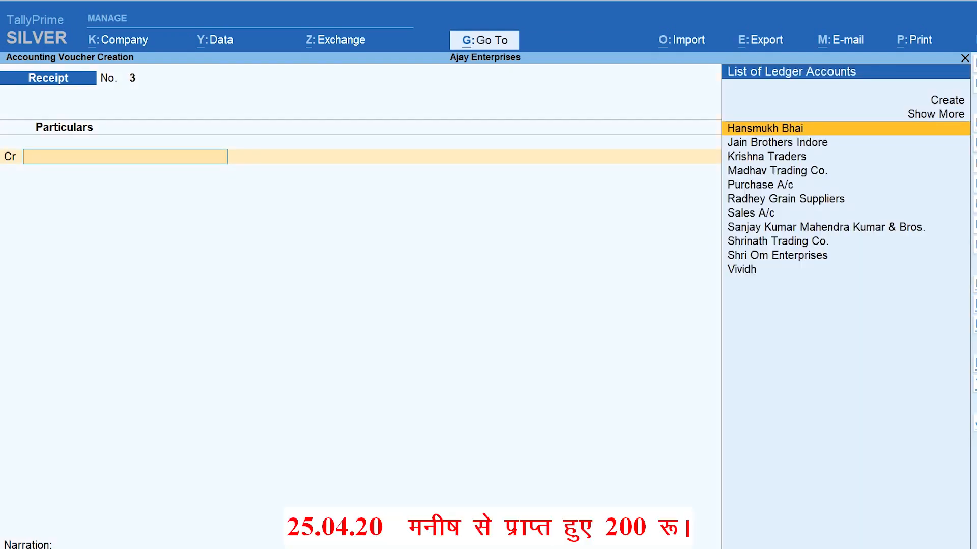
pyautogui.write('vidh')
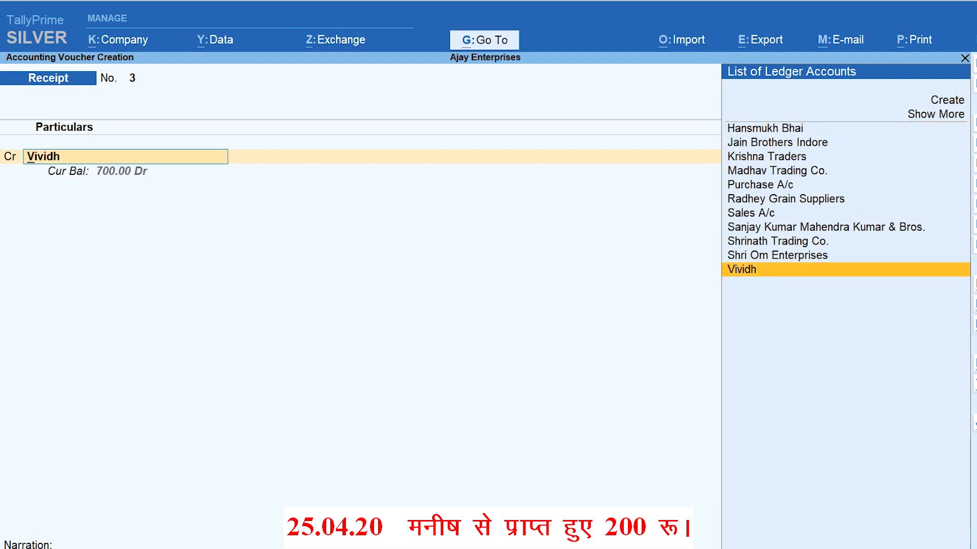
pyautogui.press('Return')
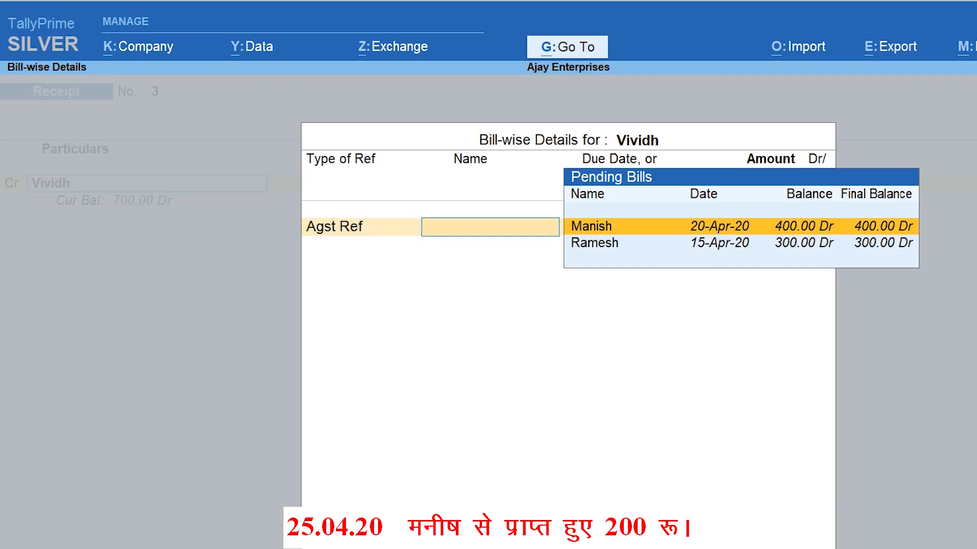
pyautogui.press('Return')
pyautogui.write('2')
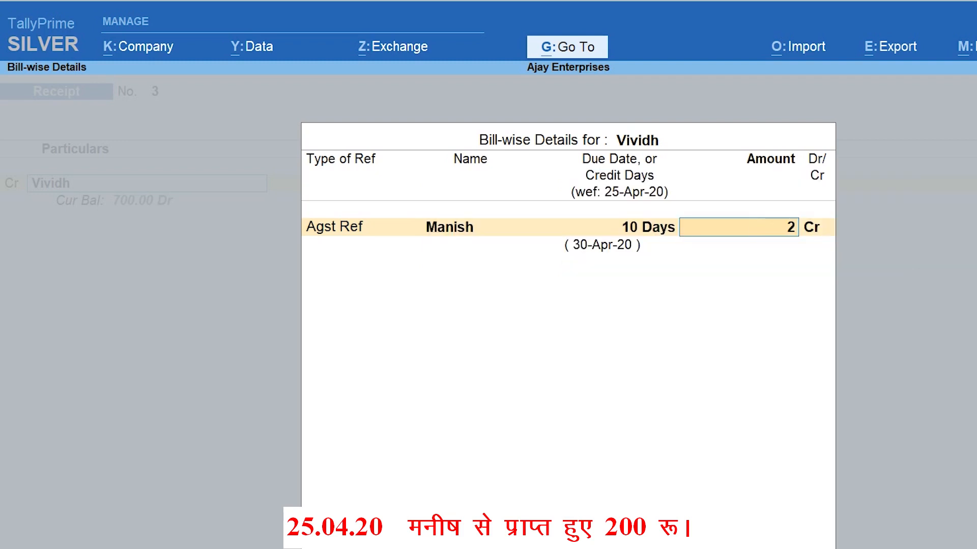
pyautogui.write('00')
pyautogui.press('Return')
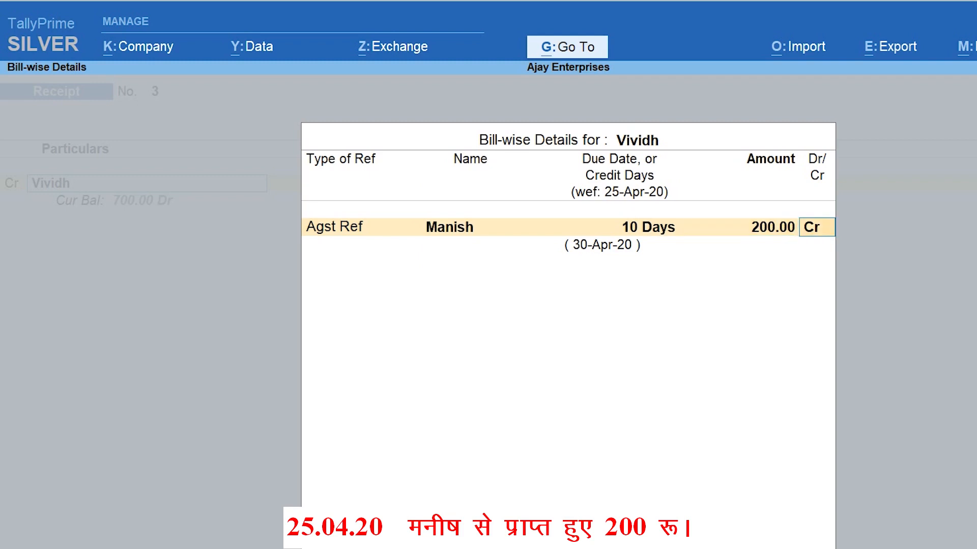
# - Debit Cash with 200 in the Vividh receipt, save it and leave voucher entry
pyautogui.press('Return')
pyautogui.press('Return')
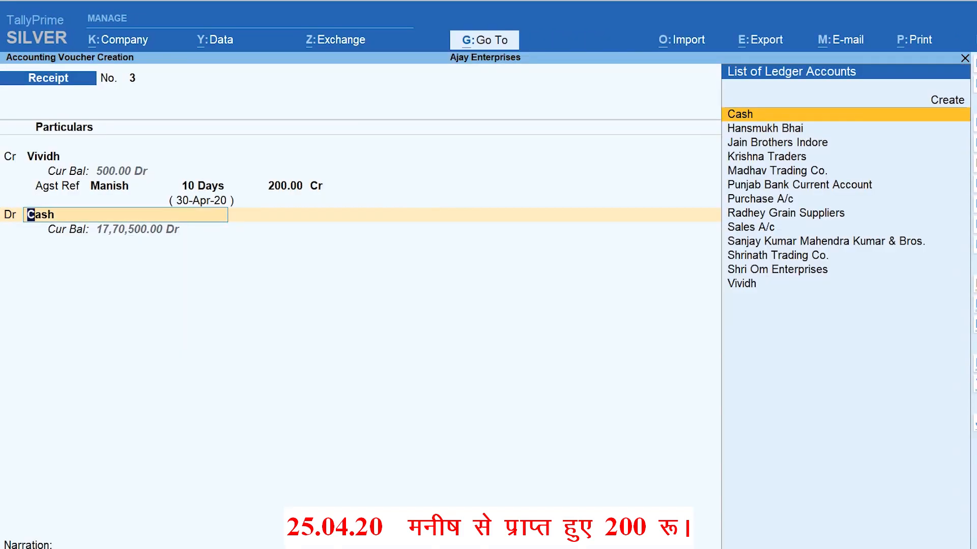
pyautogui.press('Return')
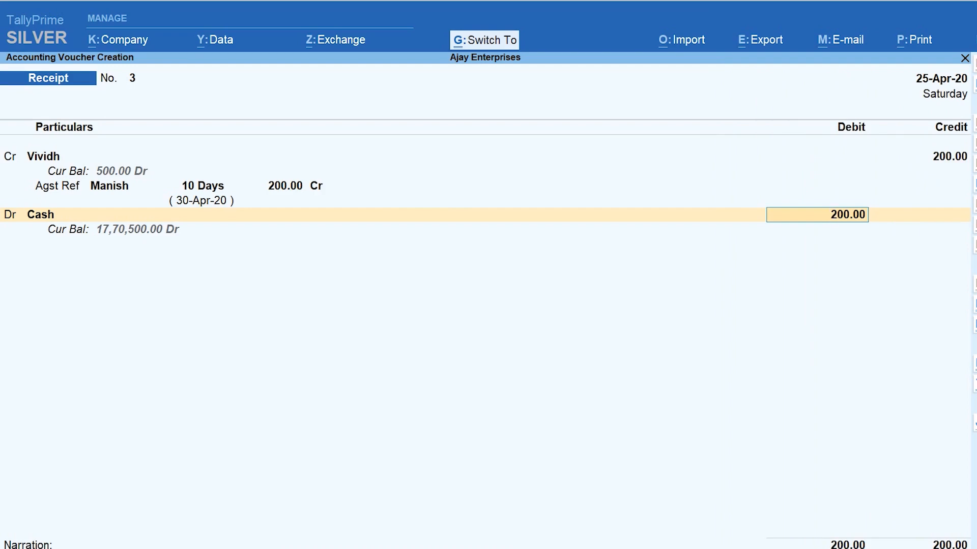
pyautogui.press('Escape')
# - Open the Ledger Outstandings report for Vividh and show the vouchers behind each pending reference
pyautogui.press('d')
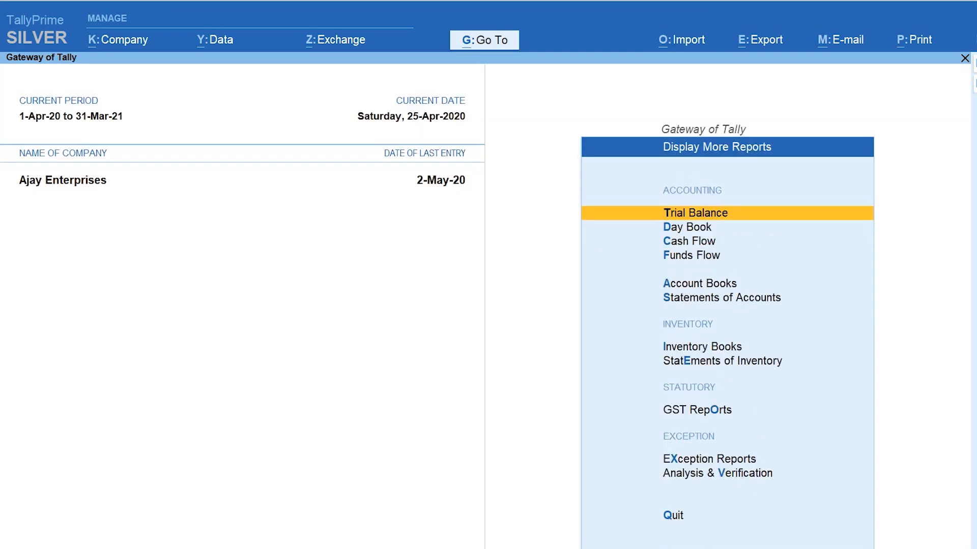
pyautogui.press('s')
pyautogui.press('o')
pyautogui.press('l')
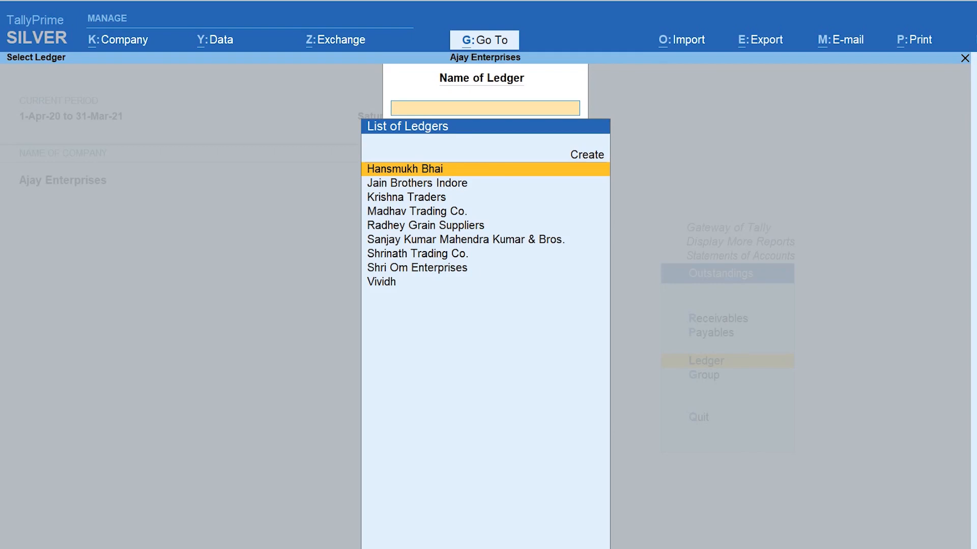
pyautogui.write('v')
pyautogui.press('Return')
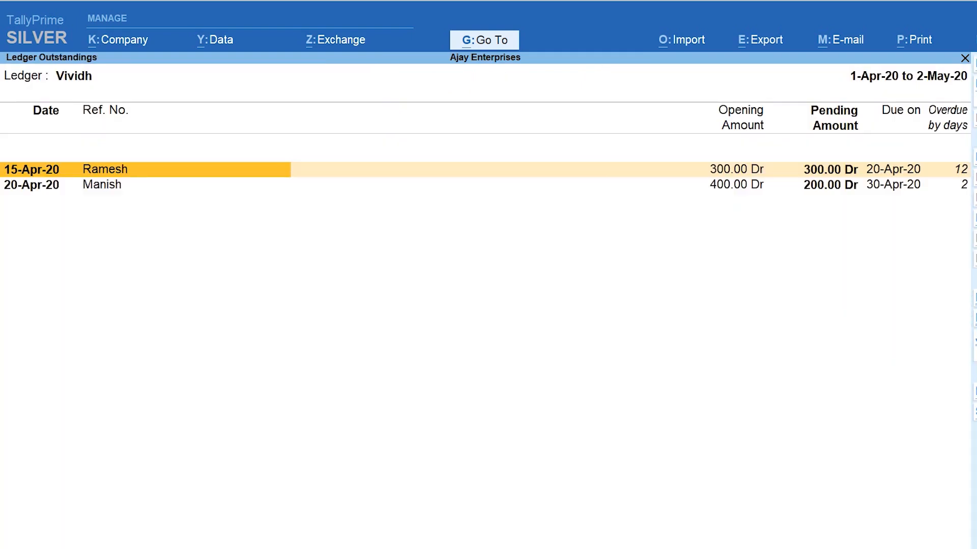
pyautogui.hotkey('alt', 'F5')
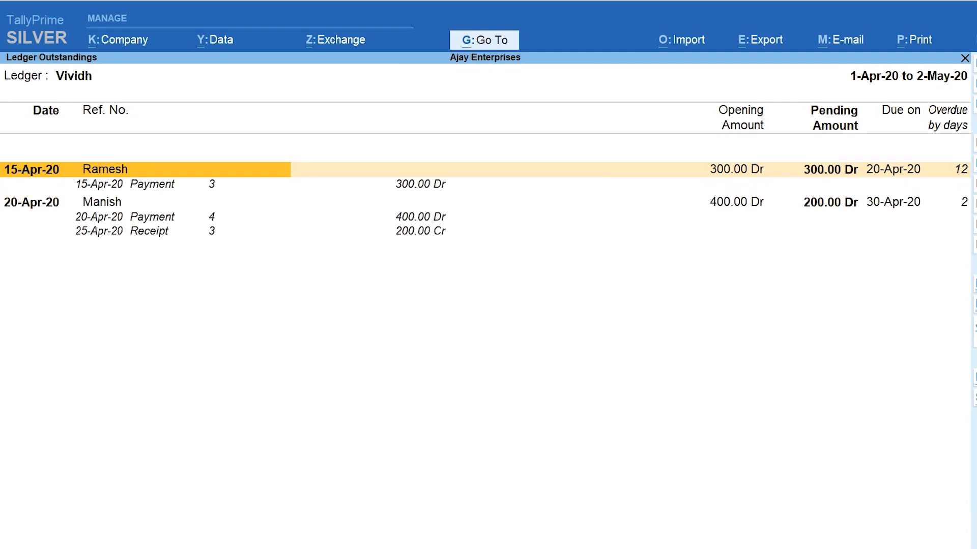
# - Leave the outstandings report and start a new ledger named Loan to Staff under the Loans & Advances (Asset) group
pyautogui.press('Escape')
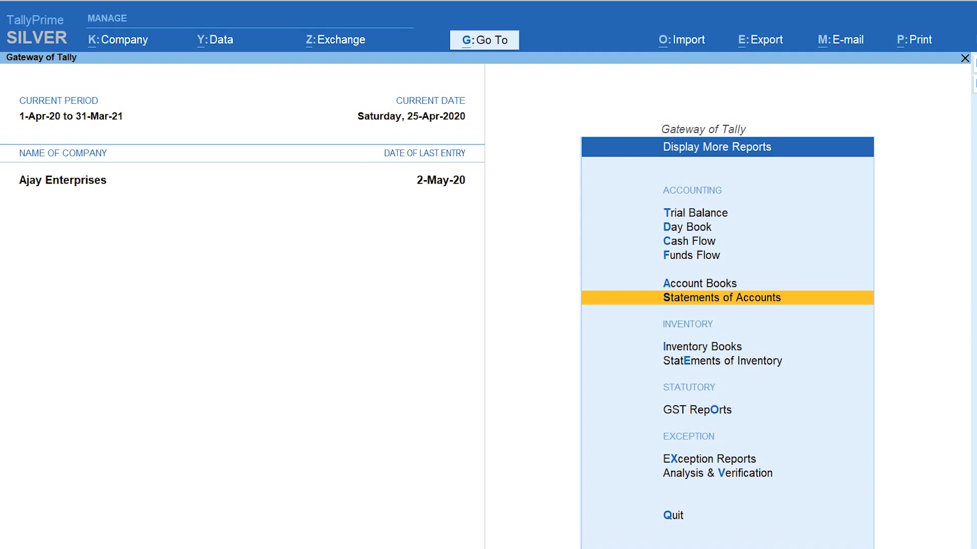
pyautogui.press('Escape')
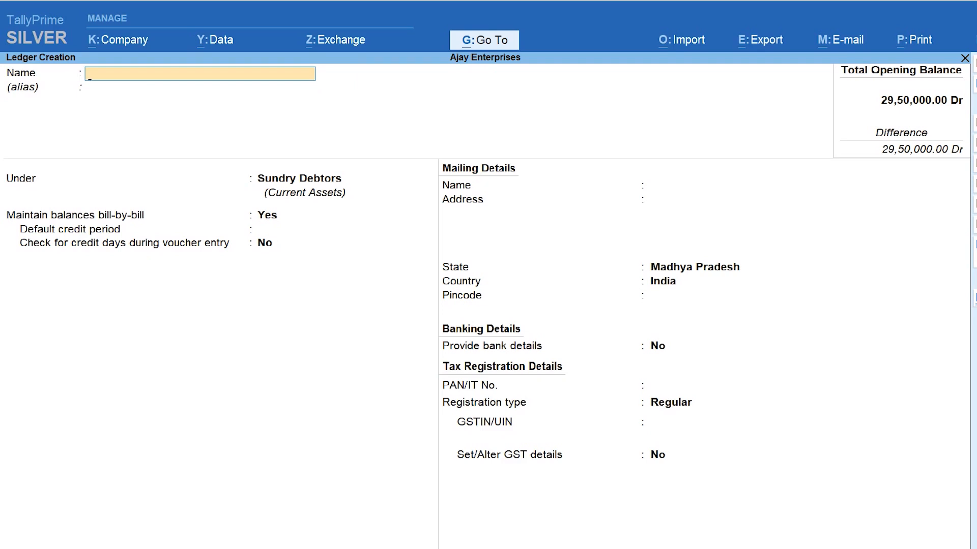
pyautogui.write('Loan to Staff')
pyautogui.press('Return')
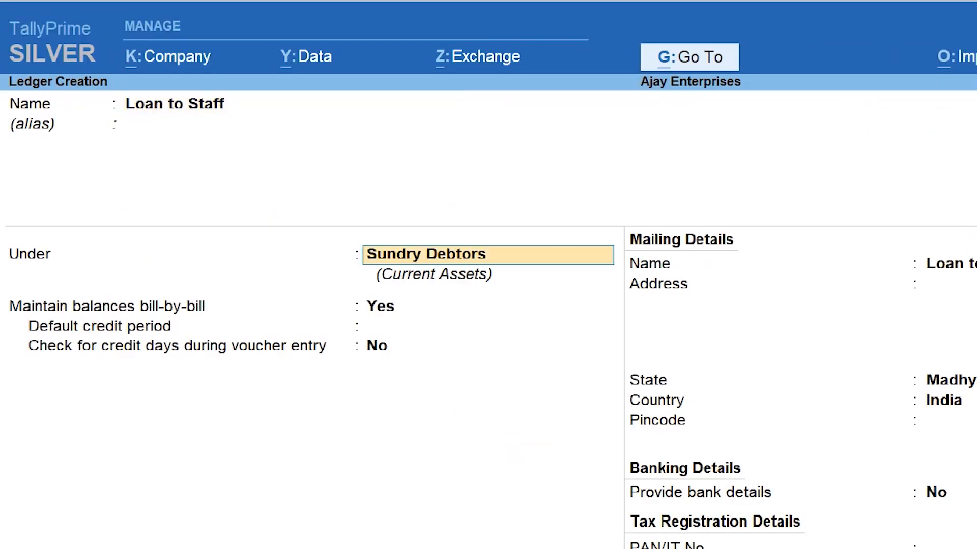
pyautogui.write('Loa')
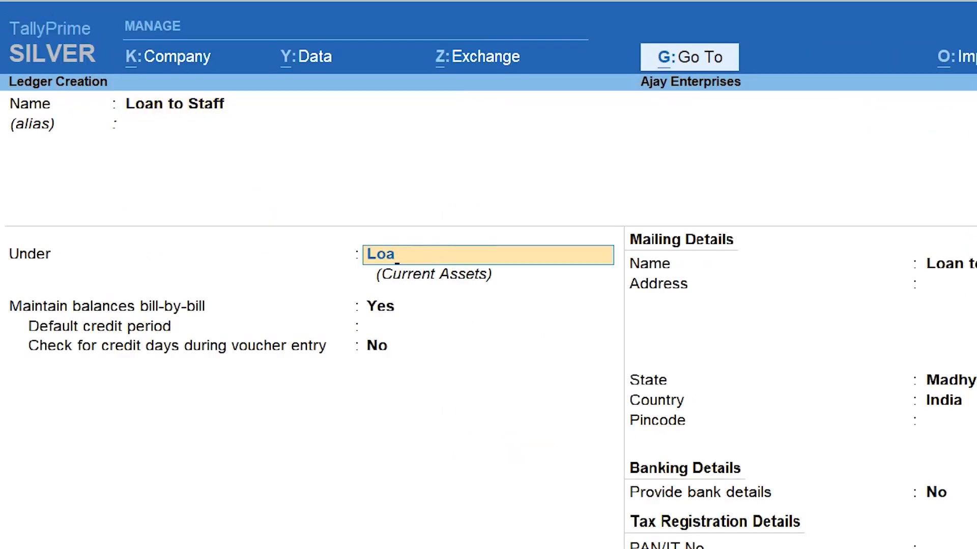
pyautogui.press('Return')
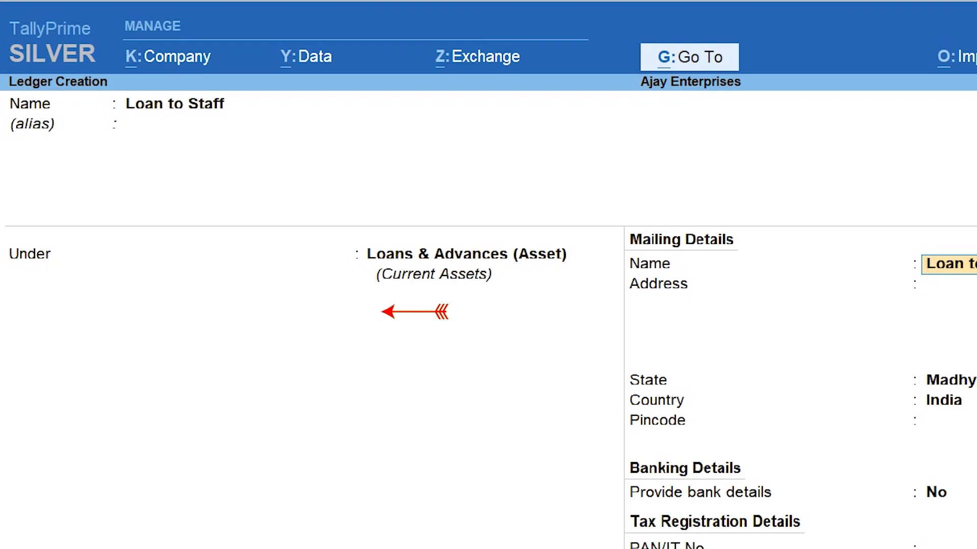
# - Configure ledger creation to offer bill-by-bill balances for non-trading accounts also, and go to that setting in the Loan to Staff ledger
pyautogui.press('F12')
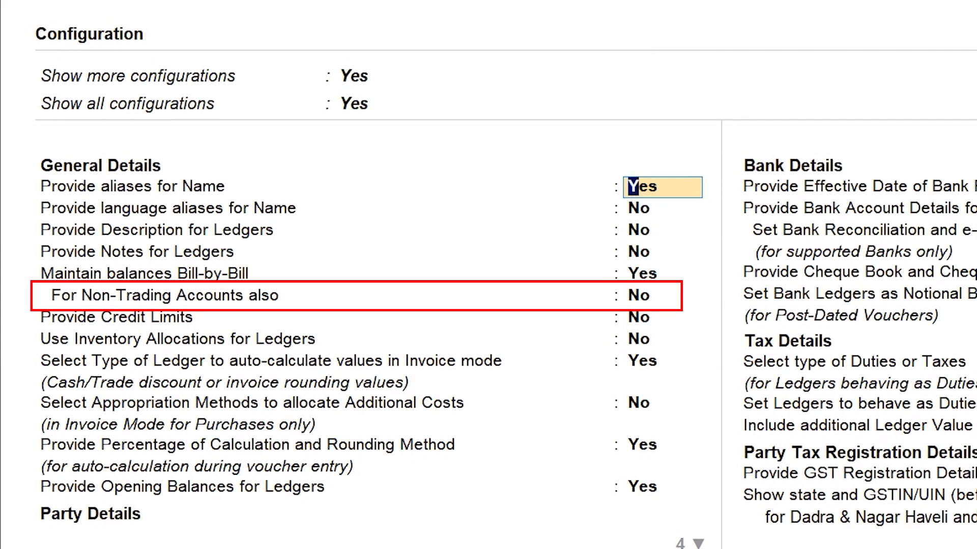
pyautogui.press('Down')
pyautogui.press('Down')
pyautogui.press('Down')
pyautogui.press('Down')
pyautogui.press('Down')
pyautogui.write('y')
pyautogui.press('Return')
pyautogui.hotkey('ctrl', 'a')
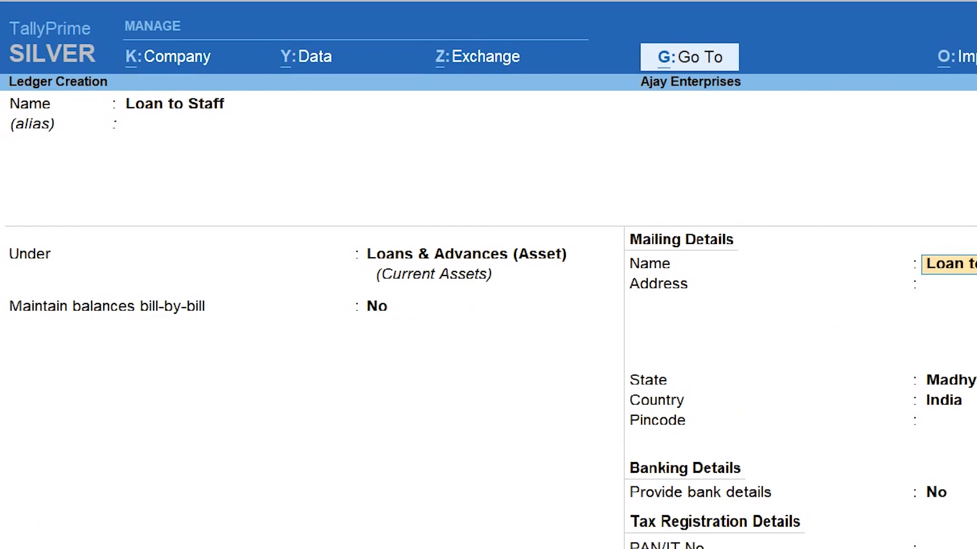
pyautogui.click(398, 307)
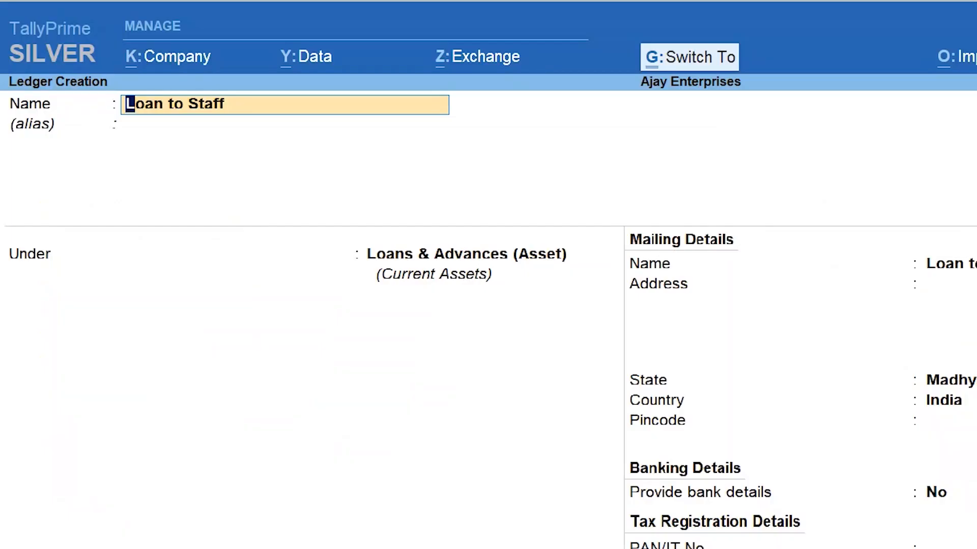
# - Add Bill-wise Details to the Loan to Staff ledger through More Details and set Maintain balances bill-by-bill to Yes
pyautogui.hotkey('ctrl', 'i')
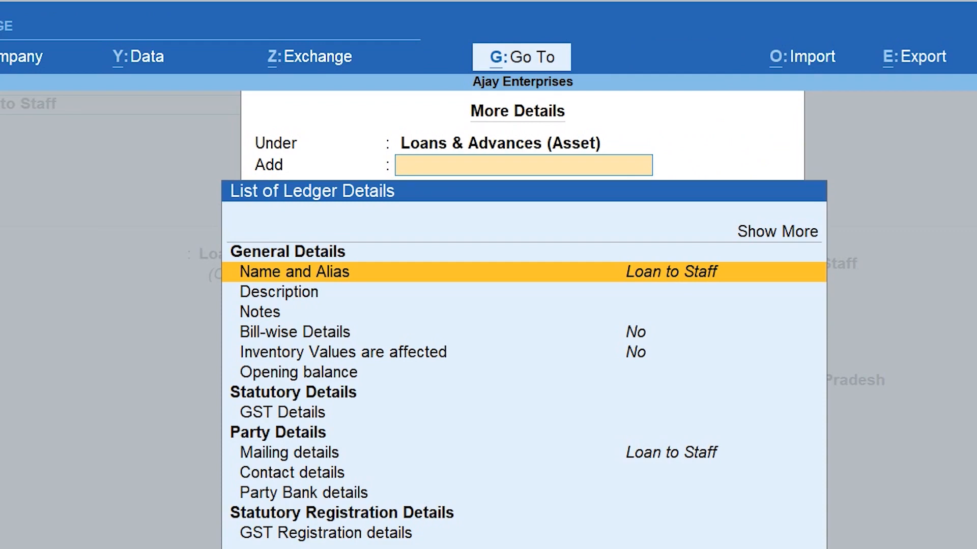
pyautogui.press('Down')
pyautogui.press('Down')
pyautogui.press('Down')
pyautogui.press('Return')
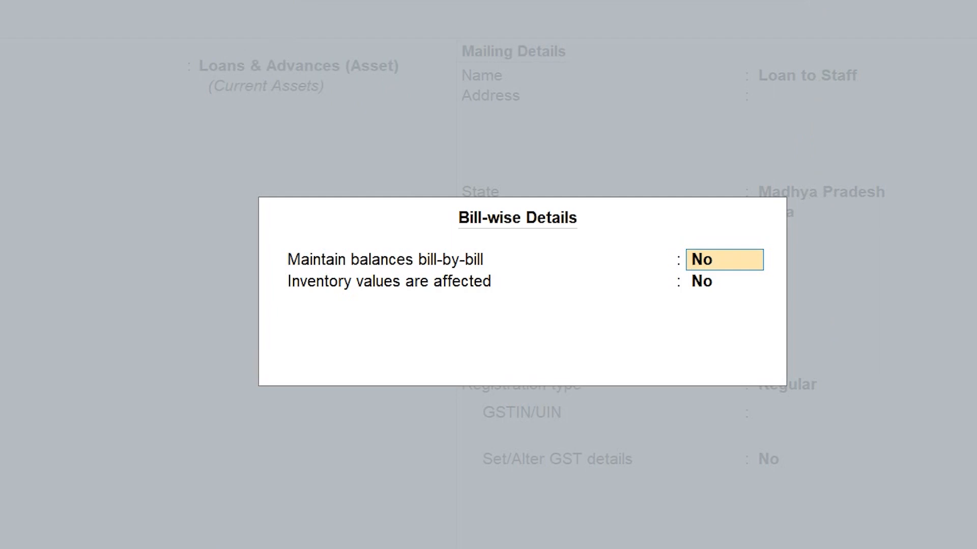
pyautogui.write('y')
pyautogui.press('Return')
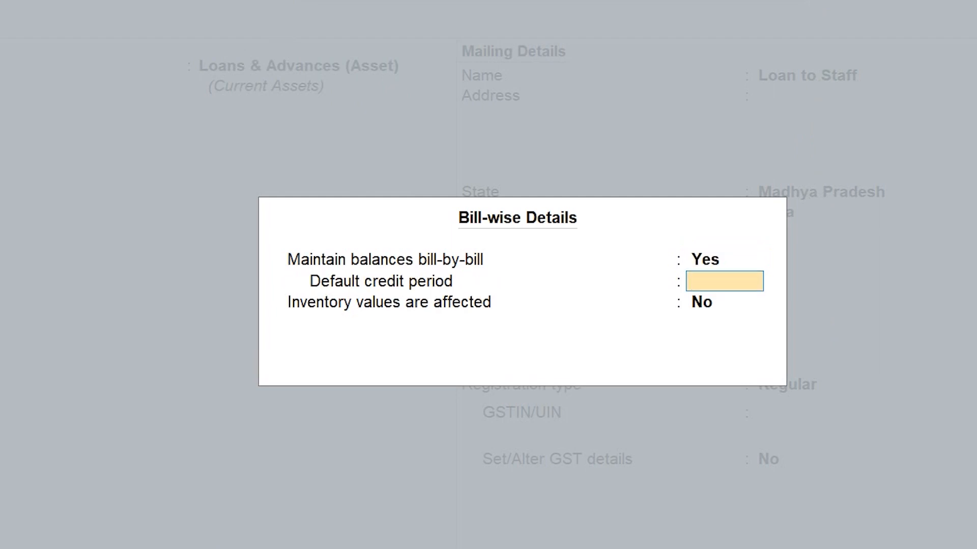